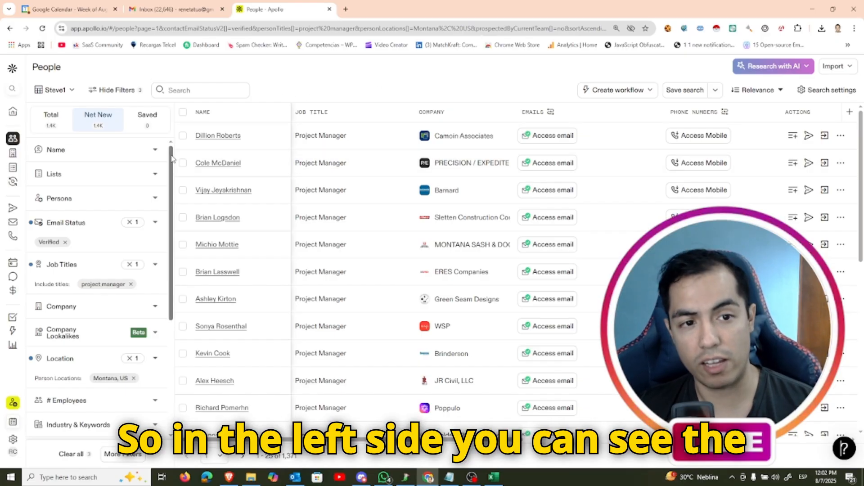
Review the people search's applied filters, its URL and the list of available result pages
left_click_drag(172, 158, 172, 183)
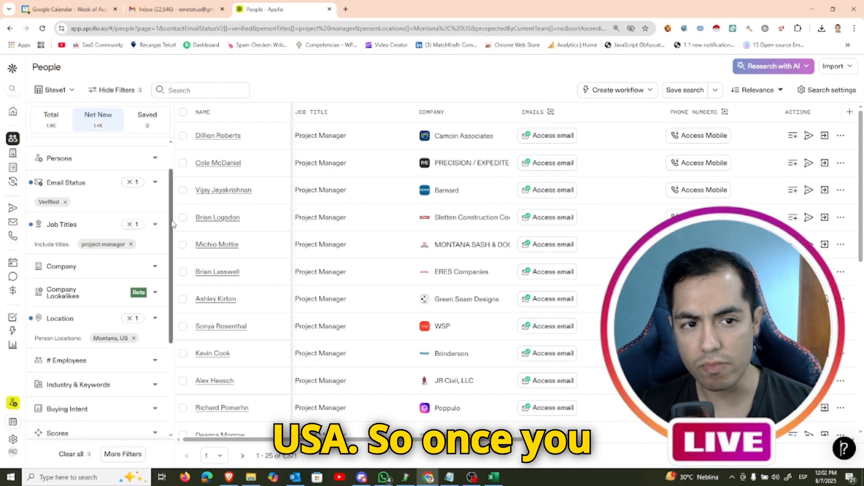
left_click_drag(173, 224, 173, 199)
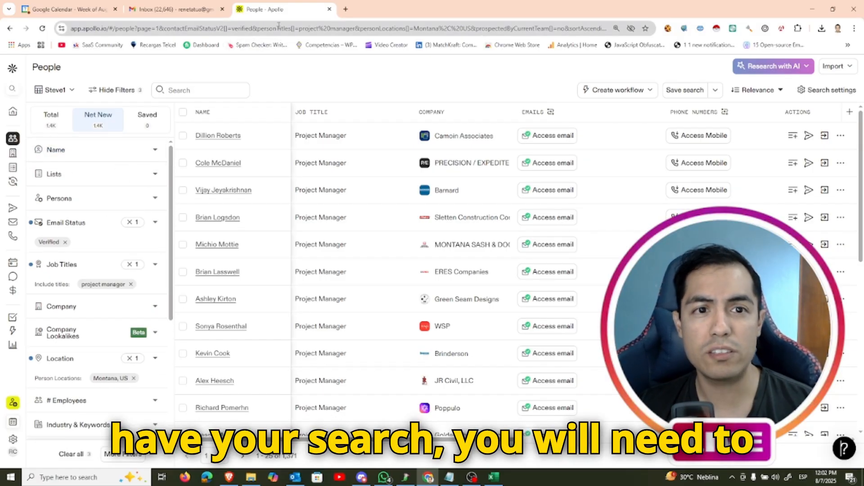
left_click(304, 32)
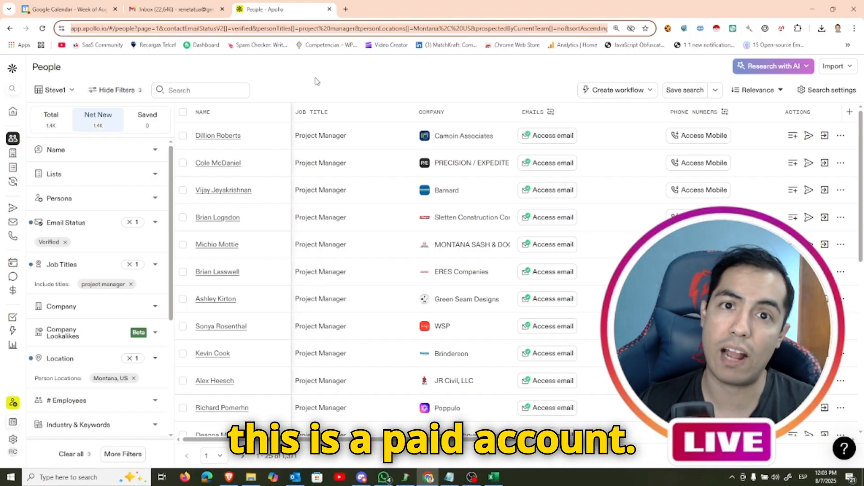
left_click(224, 456)
left_click(223, 456)
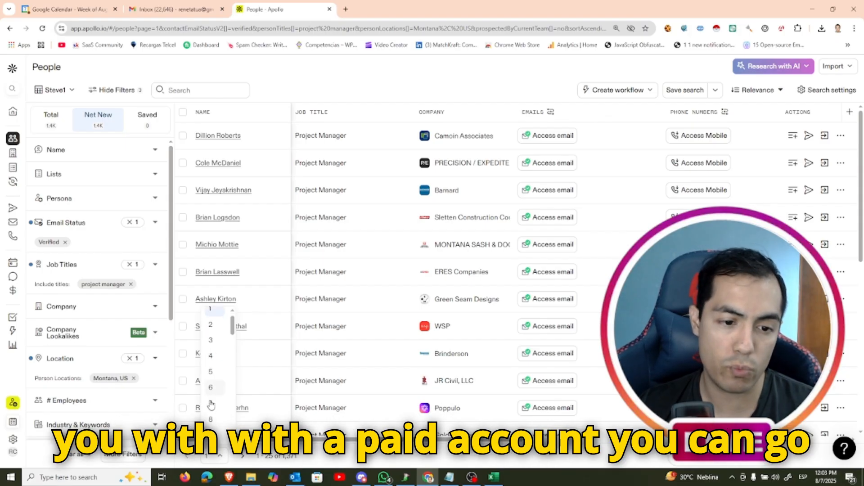
scroll(214, 405, "down", 14)
scroll(214, 413, "up", 9)
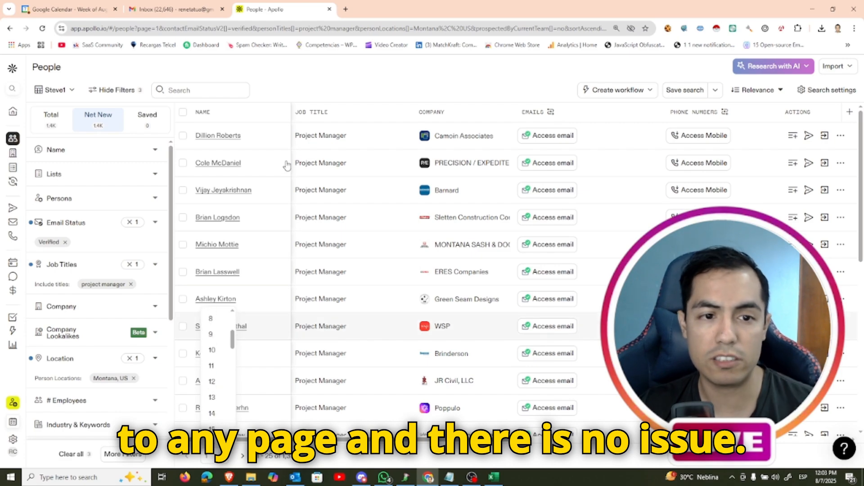
left_click(407, 77)
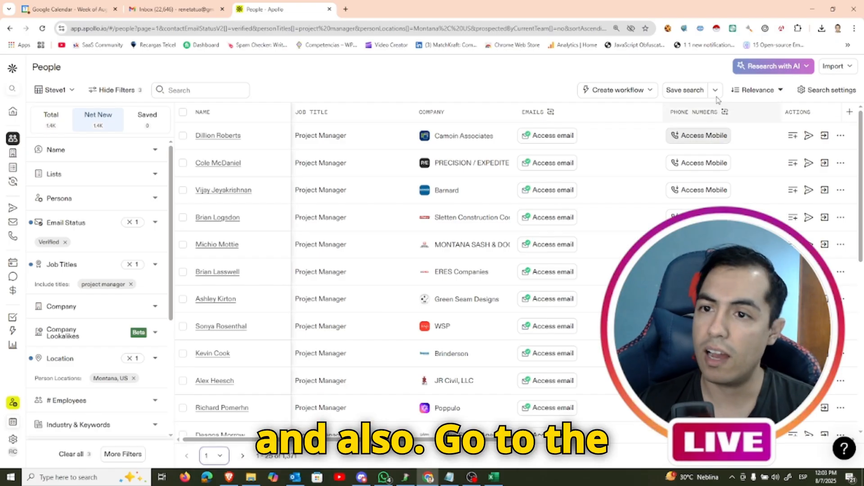
Set the number of pages to scan to 50 in the Apollo Scraper extension and close it
left_click(749, 28)
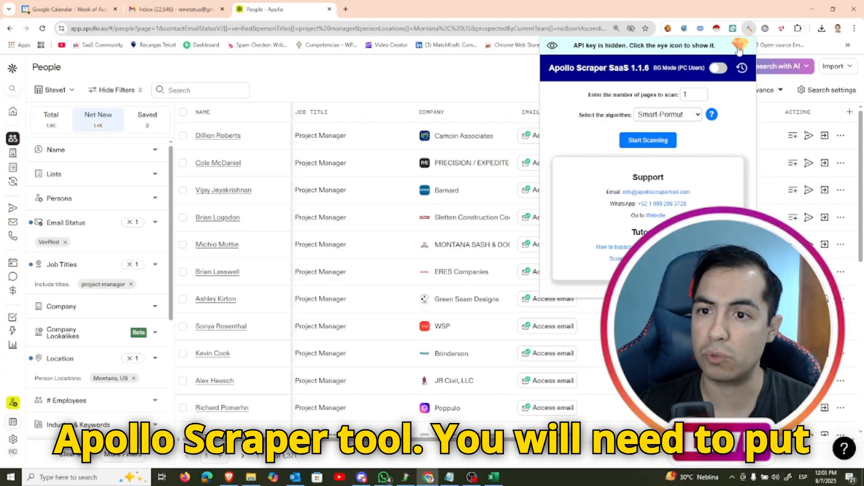
double_click(693, 94)
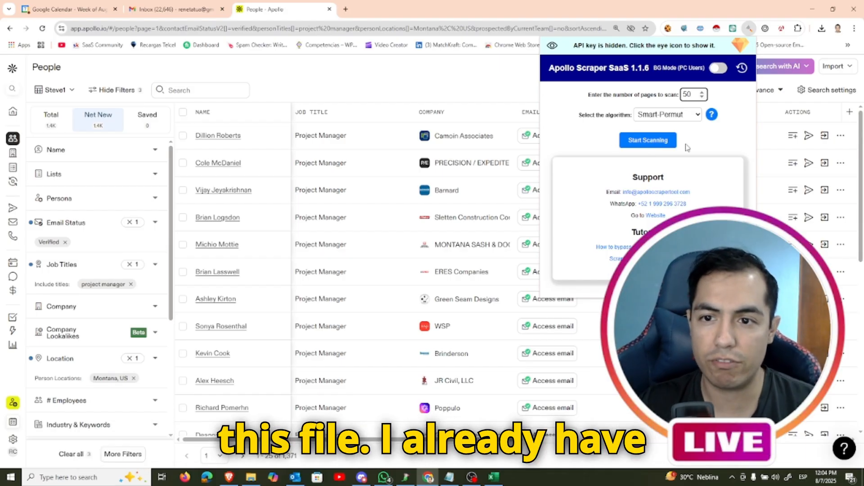
left_click(482, 85)
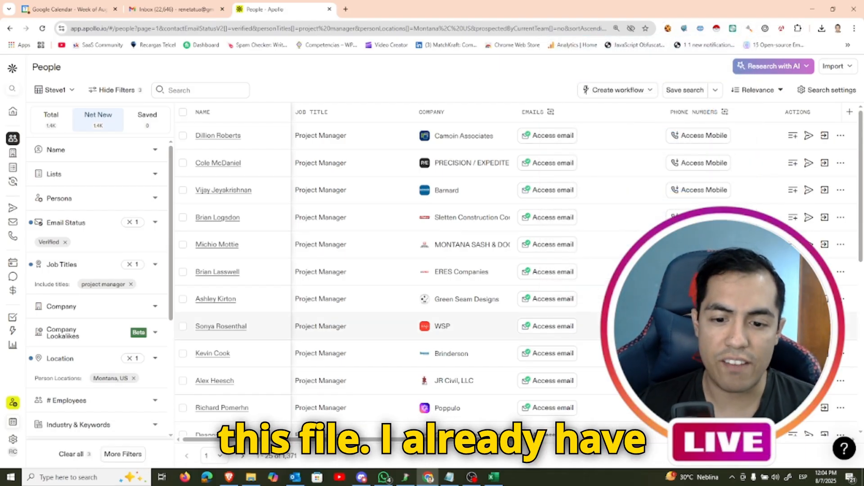
Switch to Excel, examine the email permutations from first to last row in a widened column A, and close the file without saving
left_click(494, 478)
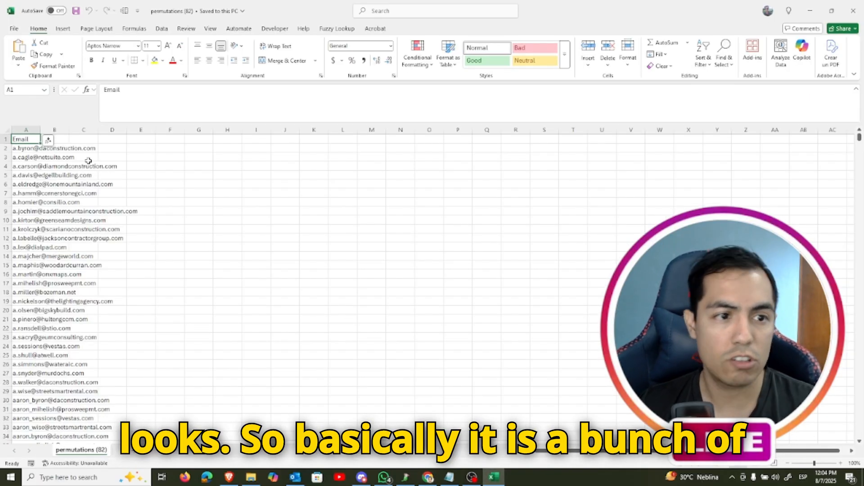
left_click_drag(41, 130, 167, 144)
left_click(71, 159)
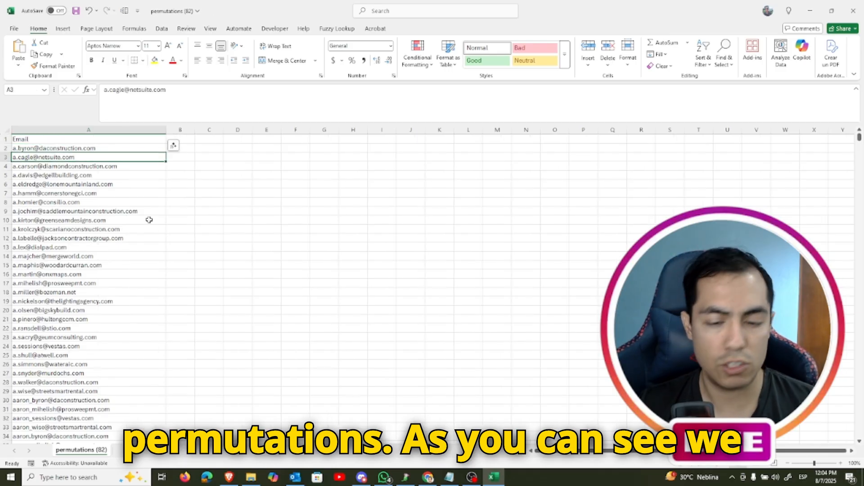
key("ctrl+Down")
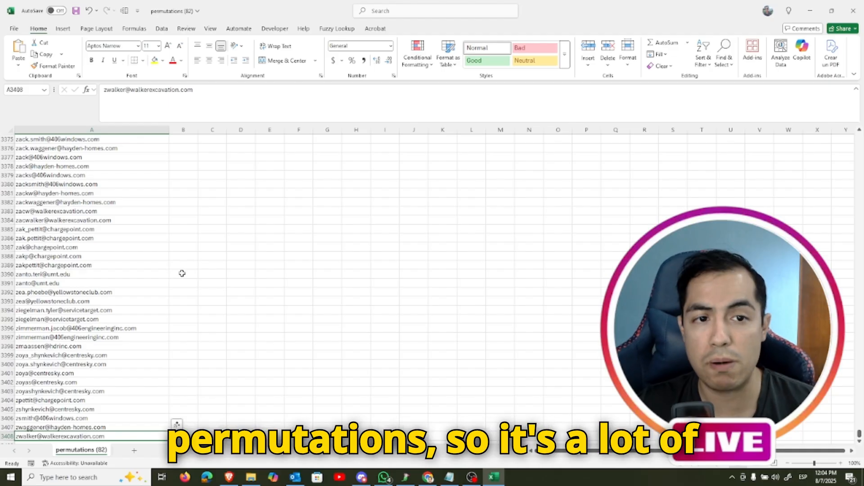
key("ctrl+Up")
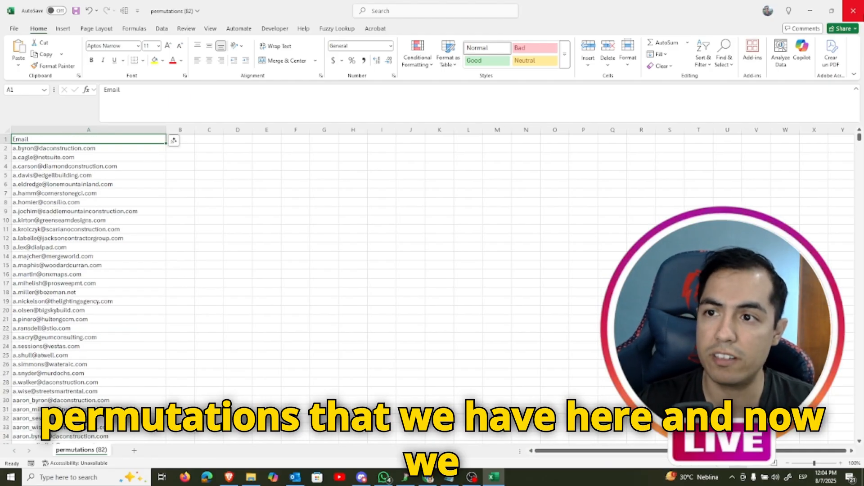
left_click(859, 16)
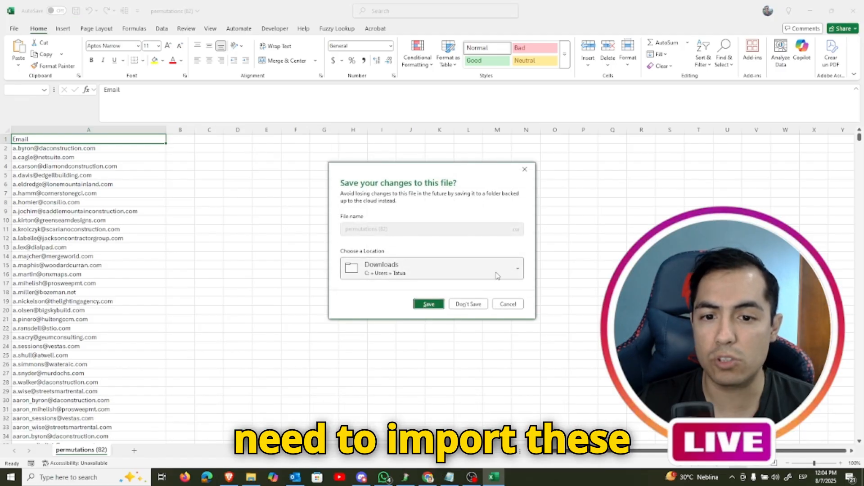
left_click(482, 308)
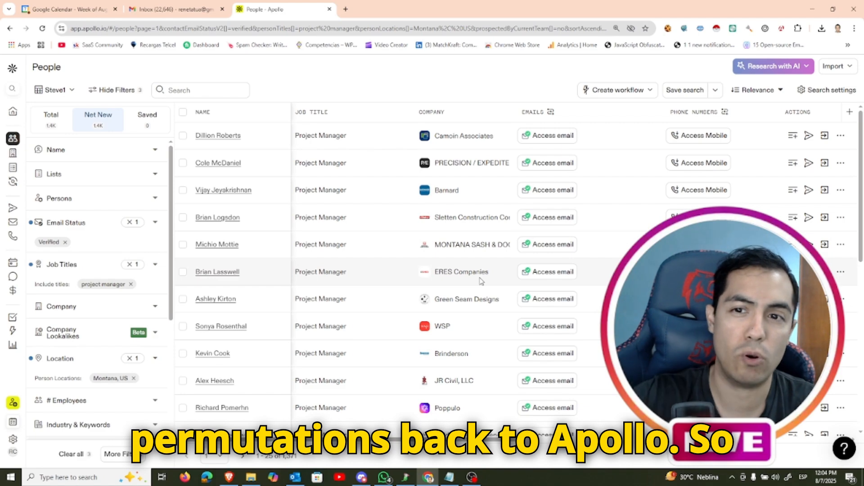
Switch to the Apollo account in Brave and upload the permutations (82) CSV file for importing contacts
left_click(832, 71)
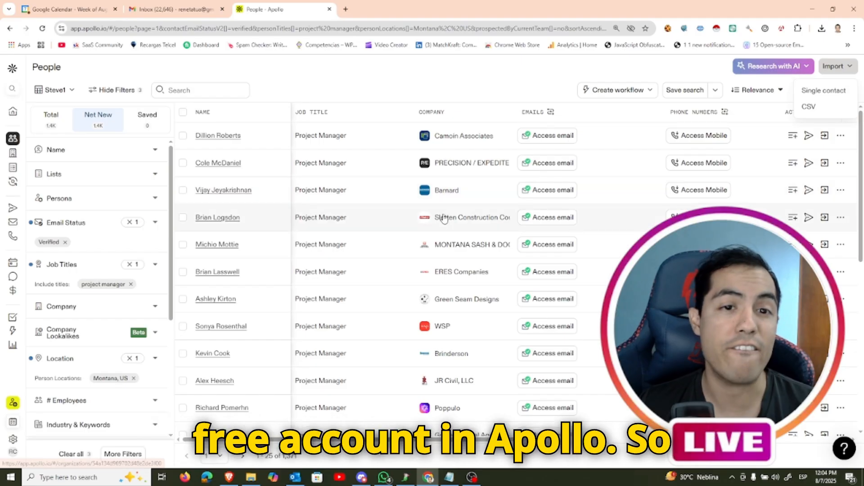
left_click(229, 476)
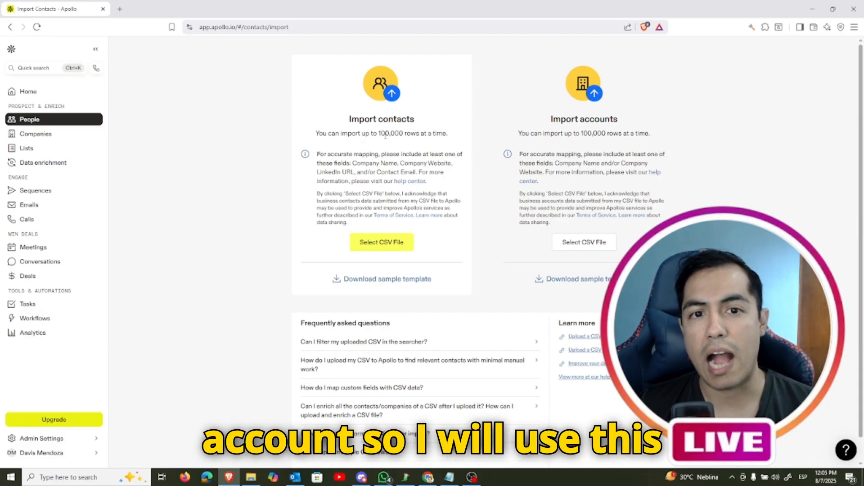
left_click_drag(347, 124, 423, 234)
left_click(409, 245)
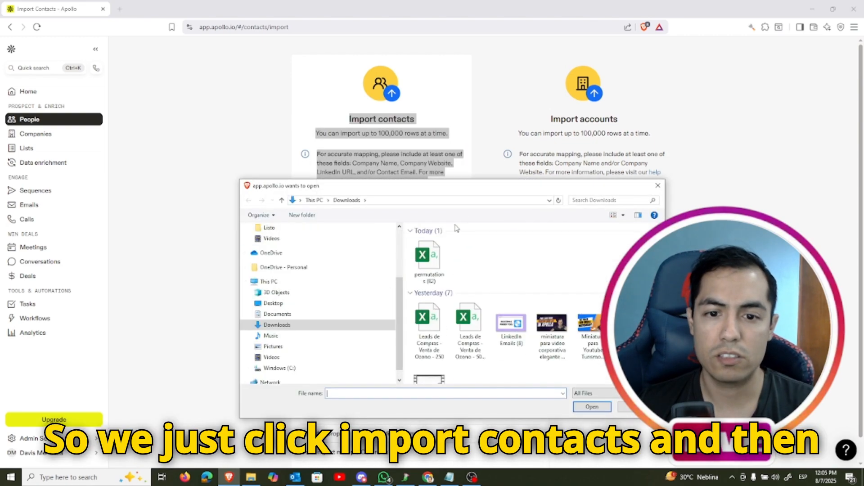
left_click(440, 263)
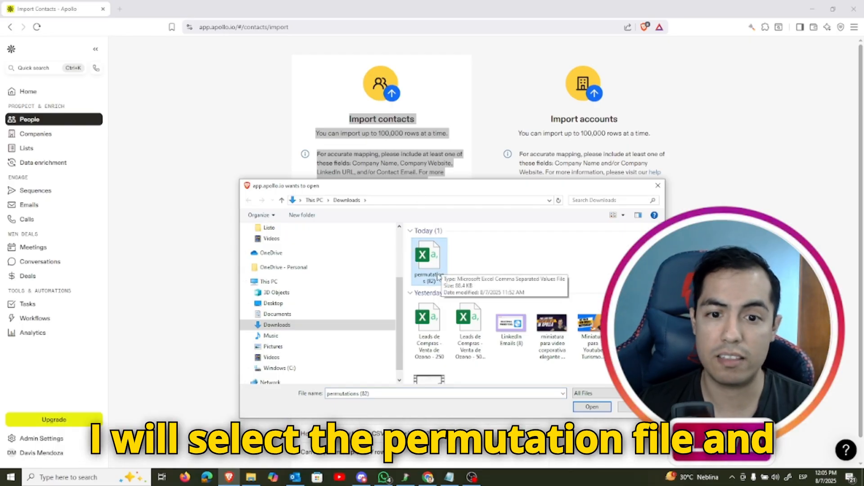
left_click(589, 410)
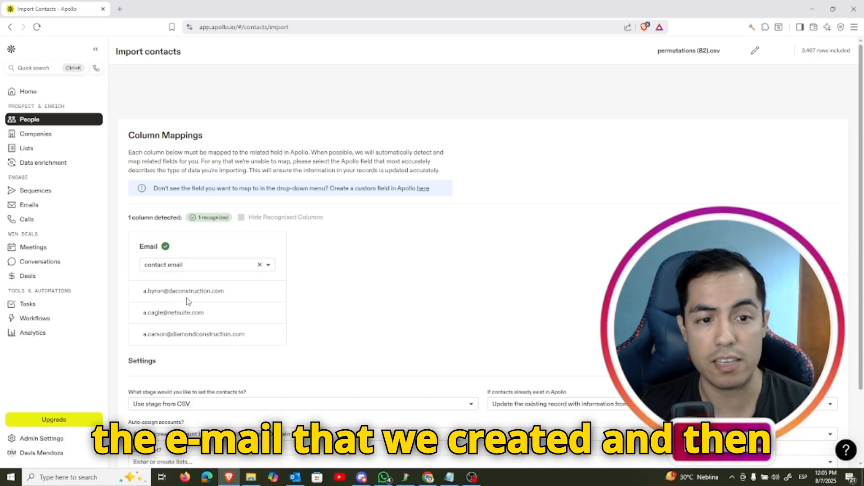
Assign the imported contacts to a new list named MYLISTNEW and run the import
scroll(219, 321, "down", 2)
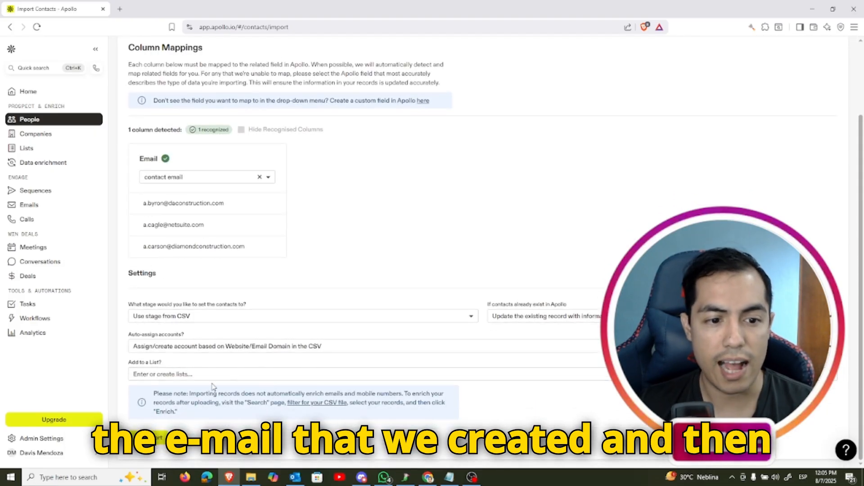
left_click(194, 374)
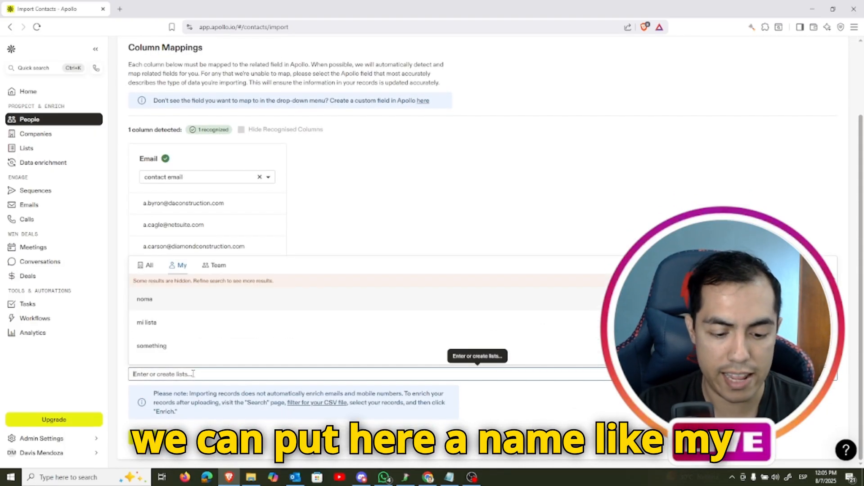
type("MYLIST")
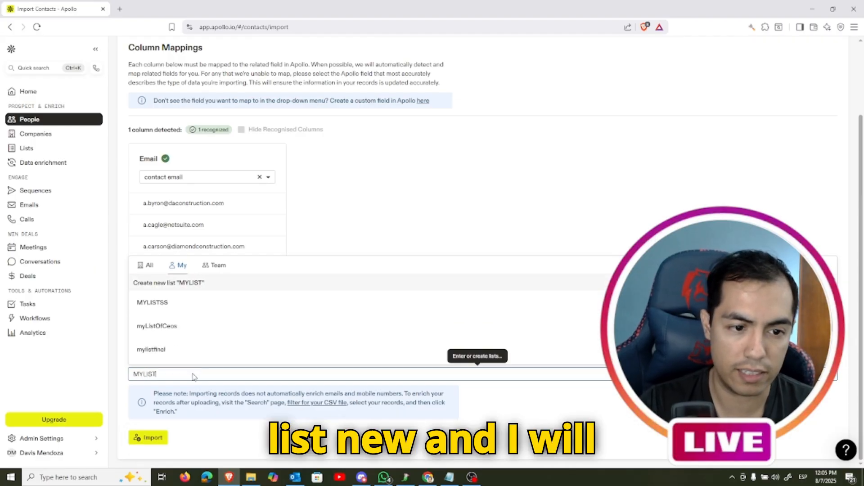
type("NEW")
left_click(213, 363)
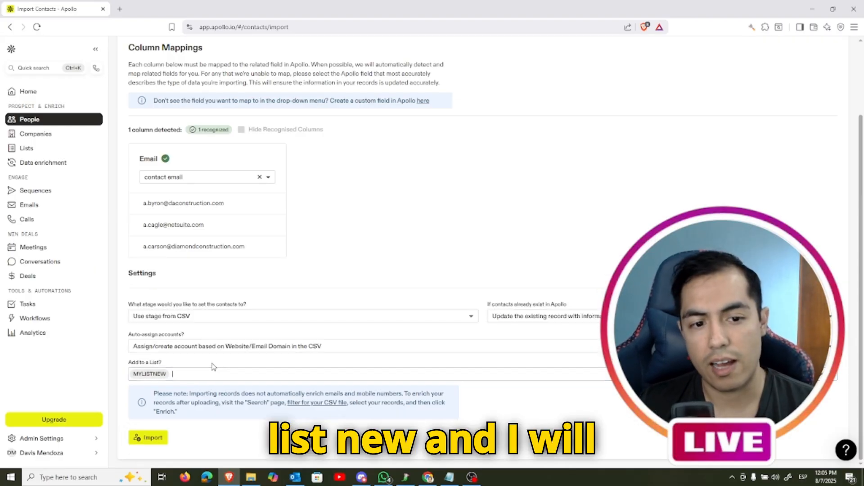
left_click(145, 435)
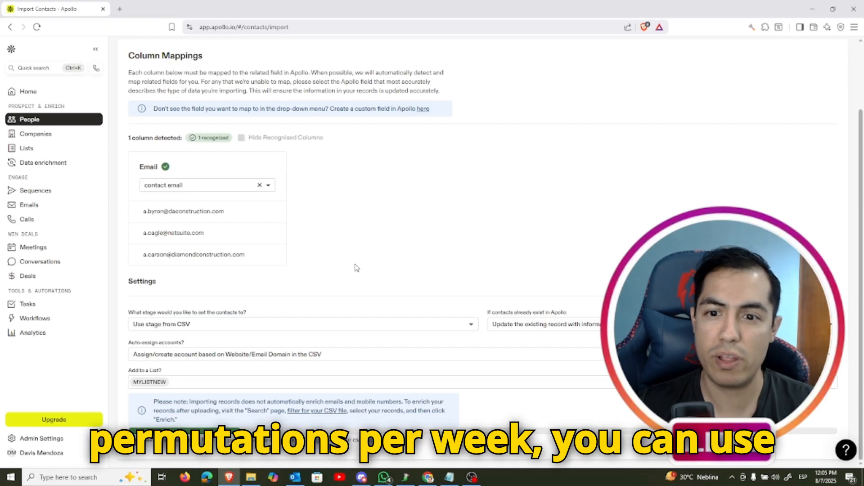
Switch to Chrome, view the CSV import page of that Apollo account, and return to the people search
left_click(430, 475)
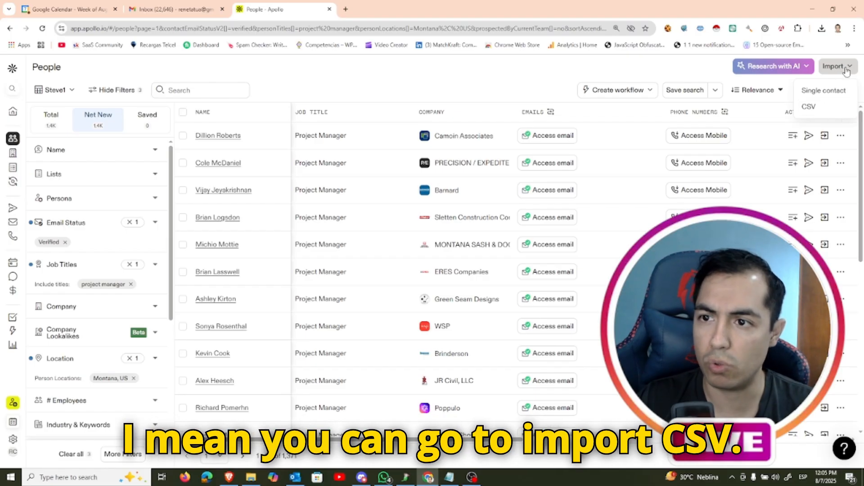
left_click(813, 108)
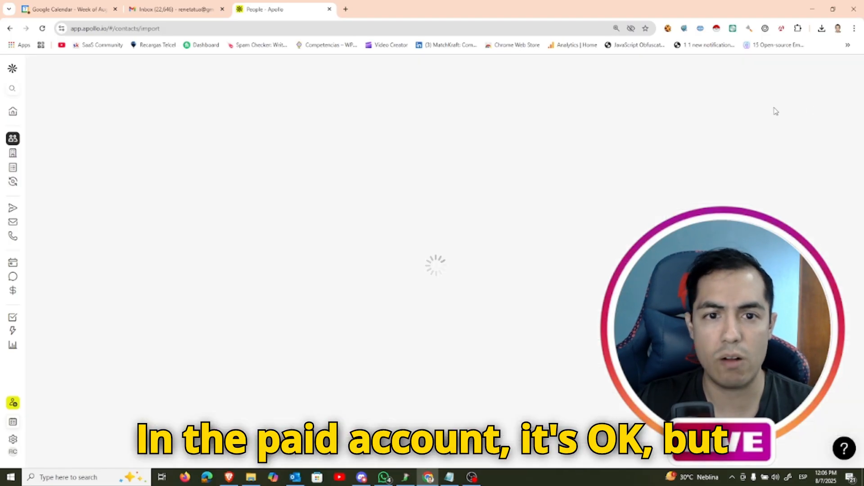
left_click(10, 28)
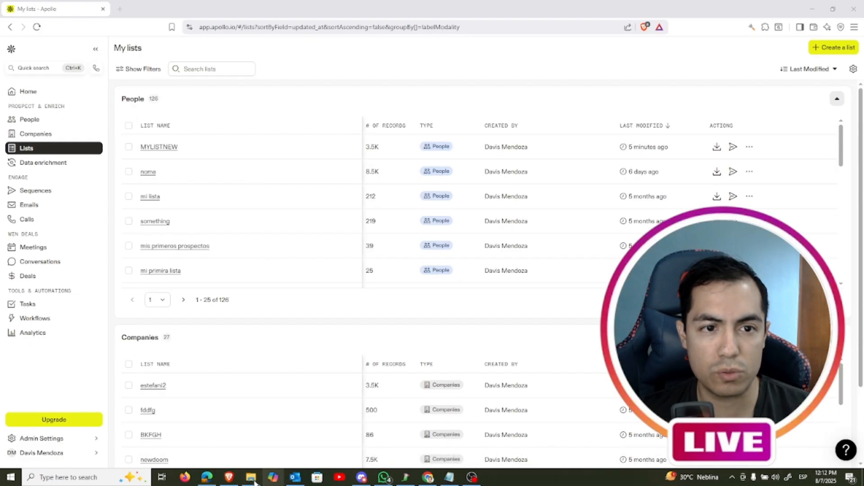
Copy the project manager search URL from Chrome, load it in Brave's Apollo account, and compare the results in both windows
left_click(426, 478)
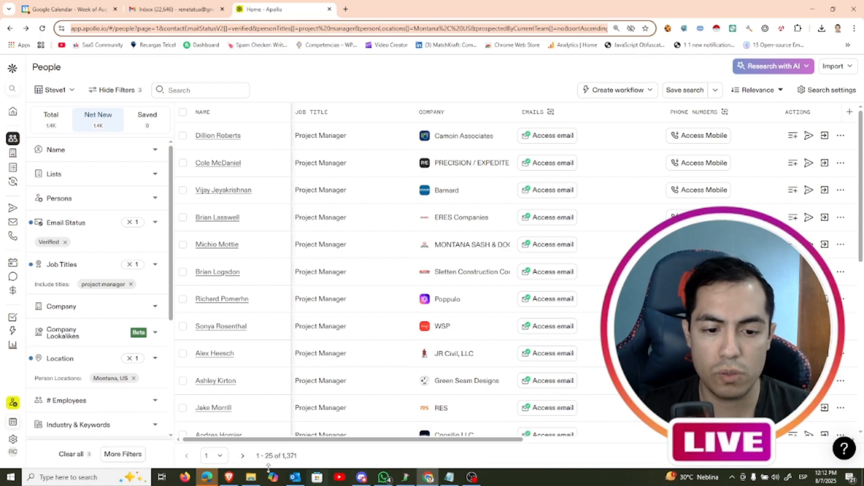
left_click(229, 478)
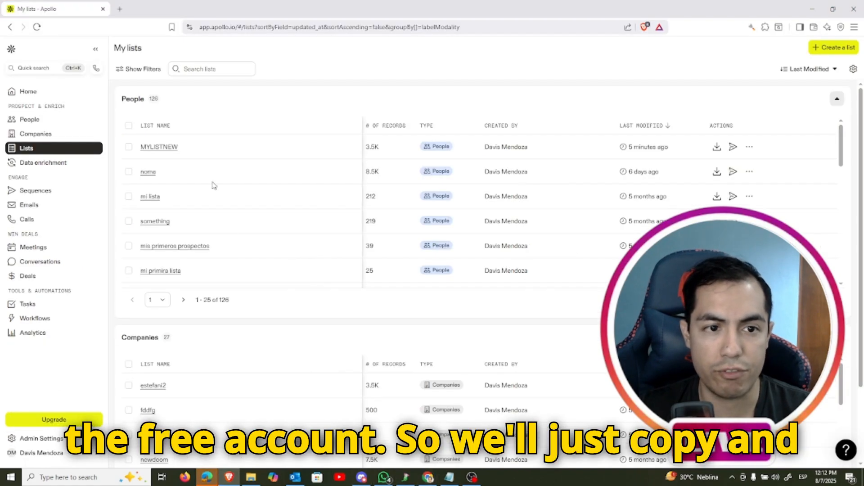
left_click(270, 27)
key("ctrl+v")
key("Return")
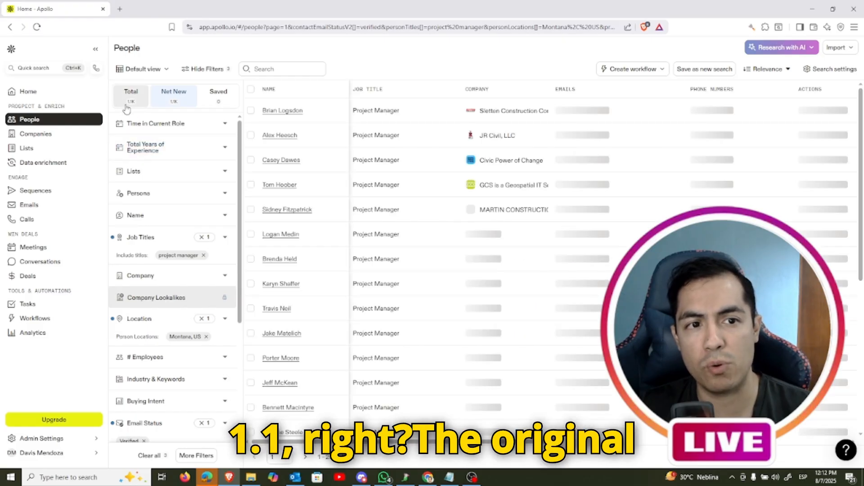
left_click(427, 477)
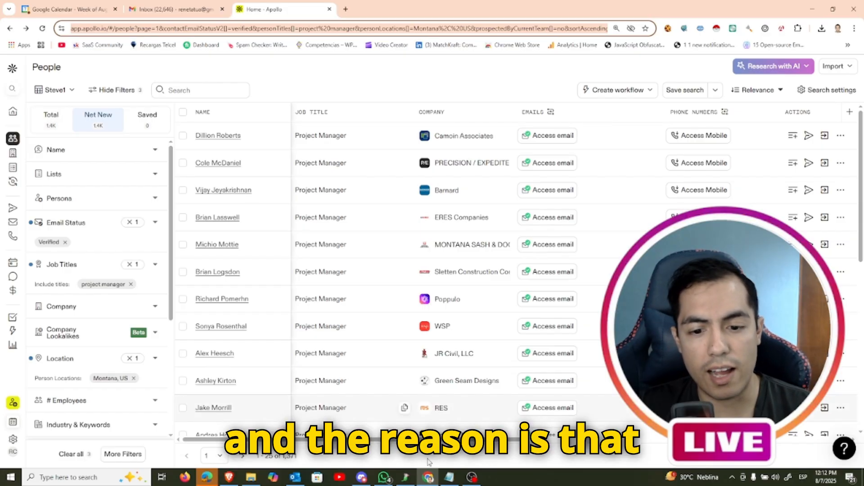
key("alt+Tab")
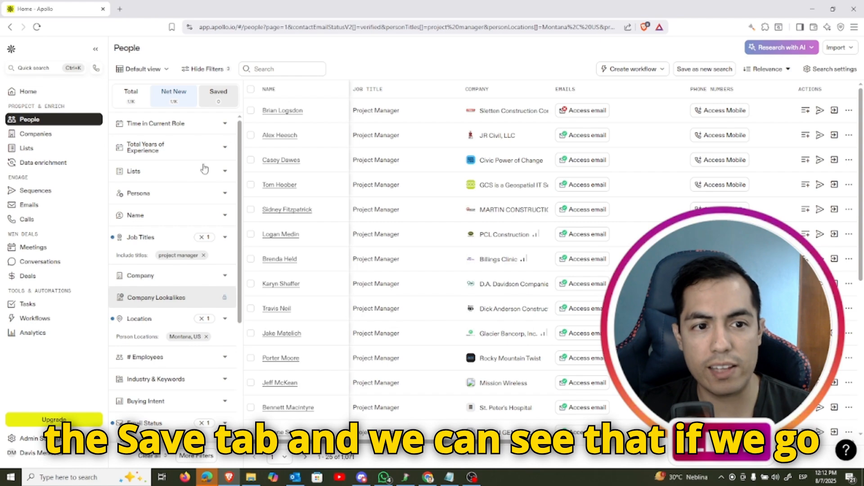
Filter the people search by the list MYLISTNEW and add User managed to the included email statuses
left_click(226, 176)
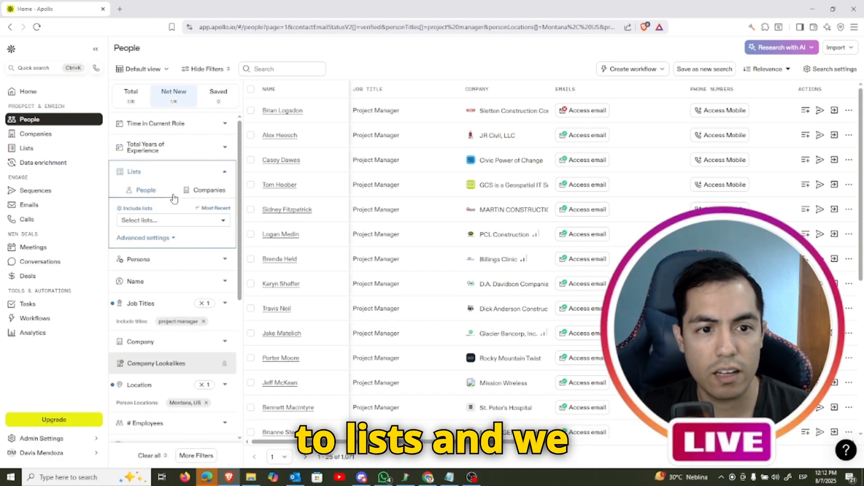
left_click(152, 221)
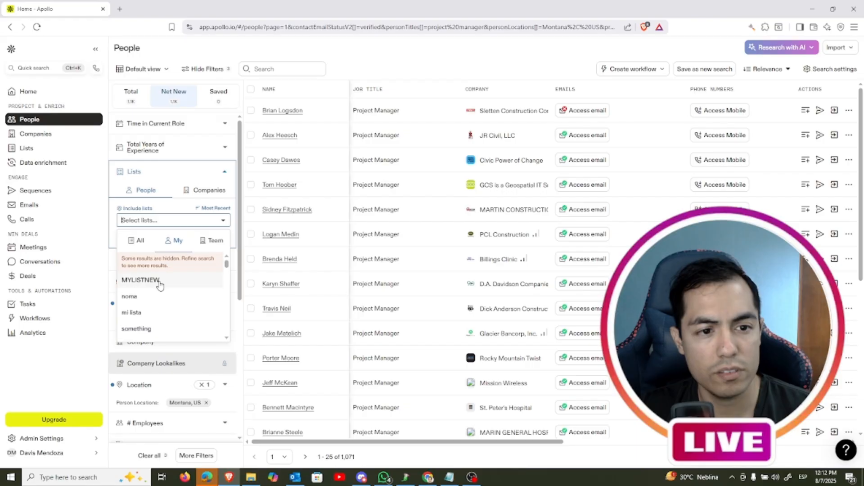
left_click(141, 279)
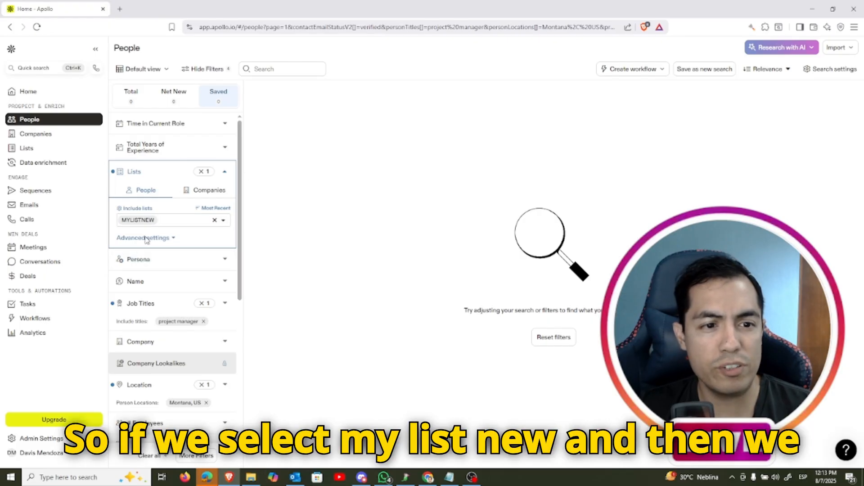
scroll(235, 260, "down", 3)
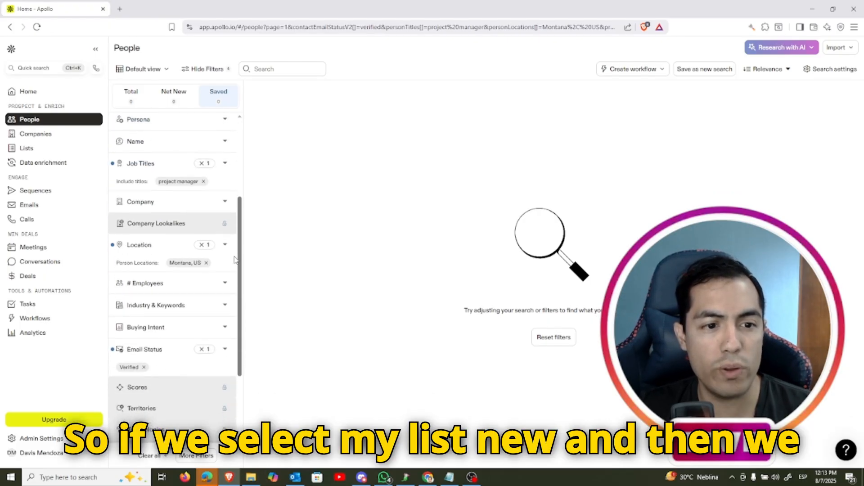
scroll(234, 259, "down", 1)
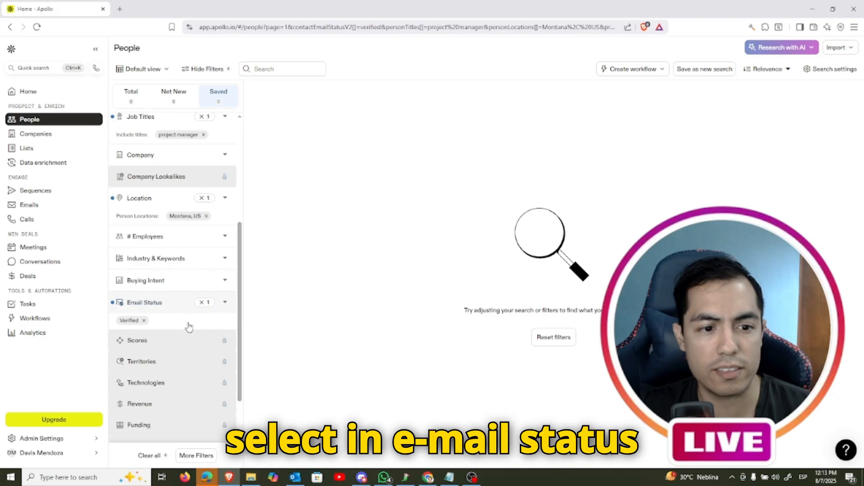
left_click(188, 327)
left_click(120, 384)
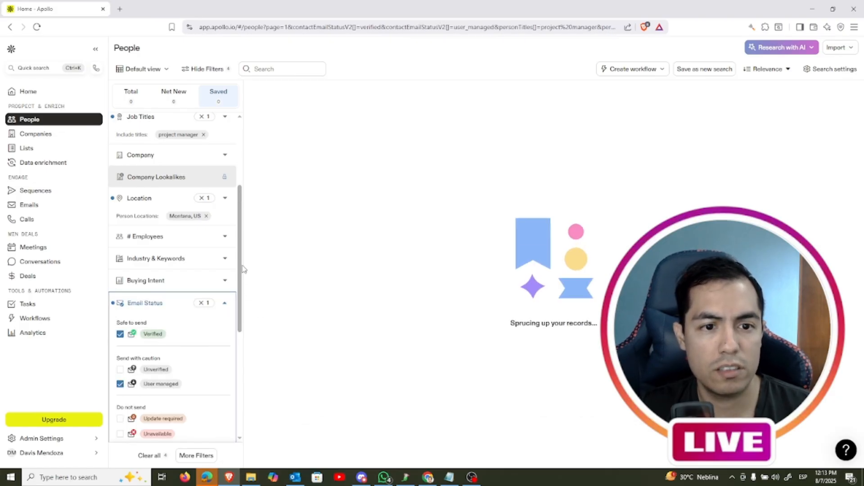
scroll(243, 269, "up", 3)
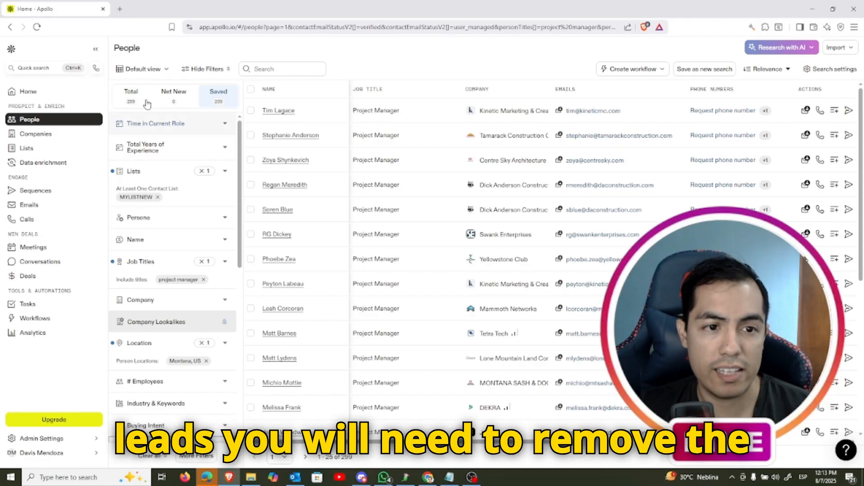
Remove the list filter and compare the search totals with those of the paid Apollo account in Chrome
left_click(205, 173)
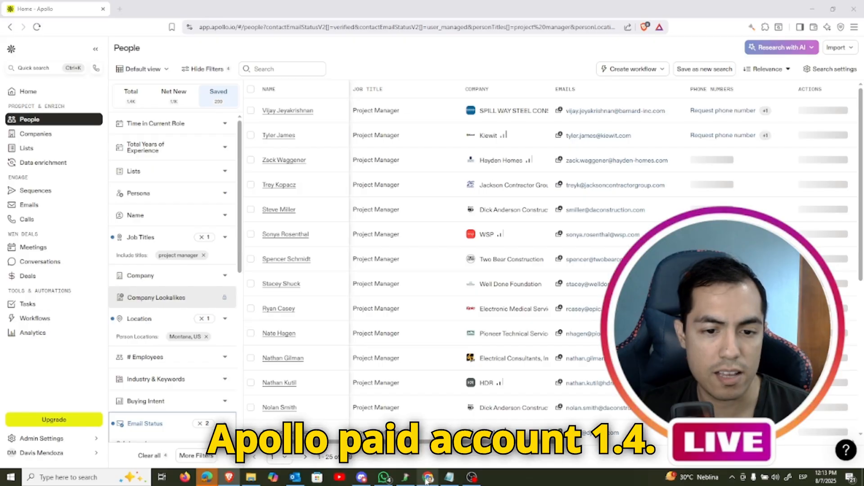
left_click(428, 477)
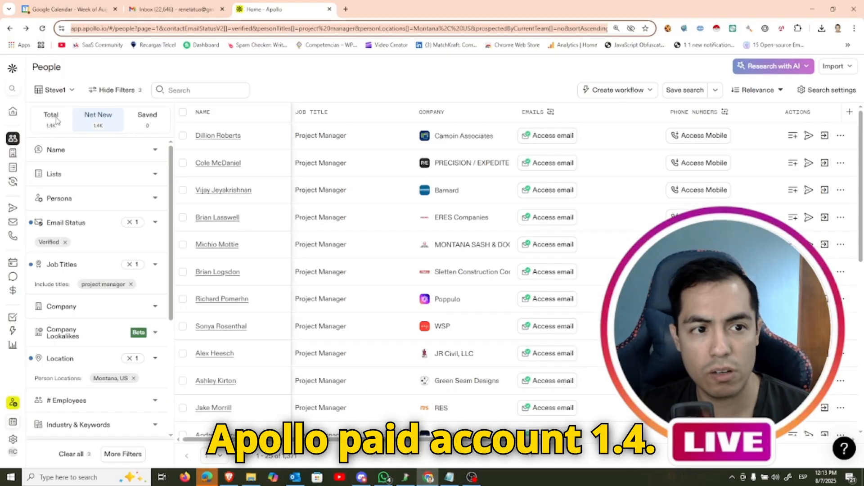
left_click(427, 478)
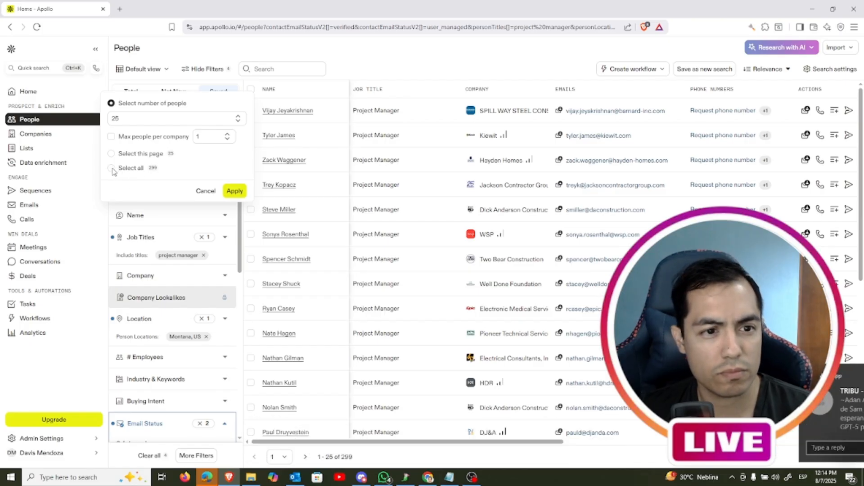
Select all saved people in the search and export their records to CSV with all emails included
left_click(118, 170)
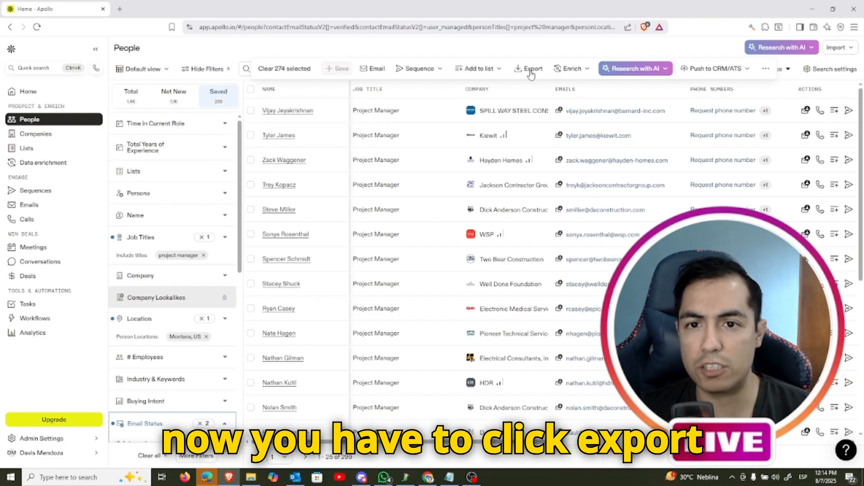
left_click(531, 71)
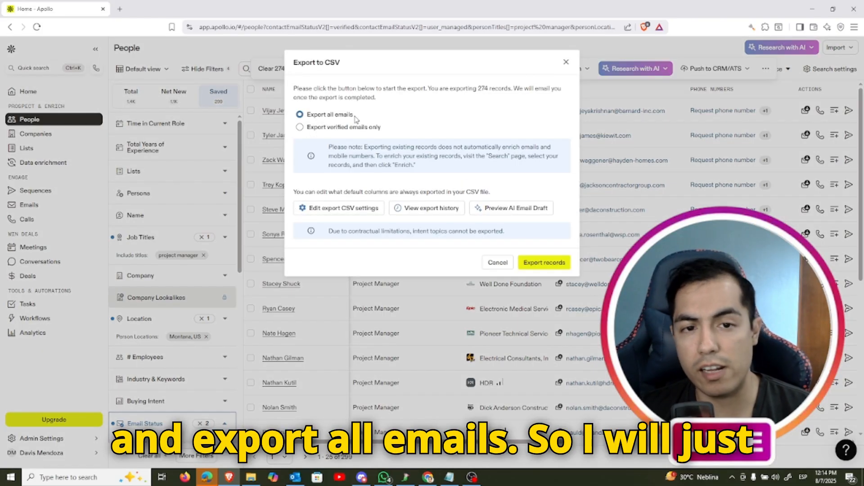
left_click(551, 263)
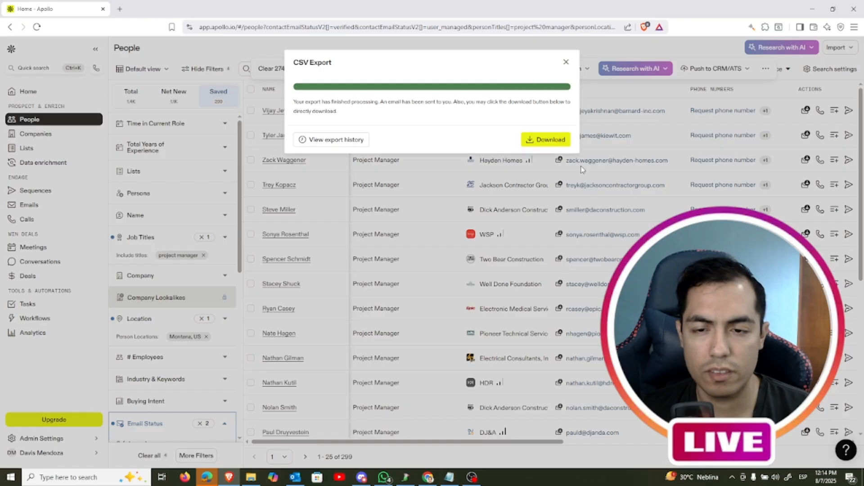
Download the finished export to the Downloads folder as MYEXPORTDATAFROMFREEACCOUNT
left_click(547, 139)
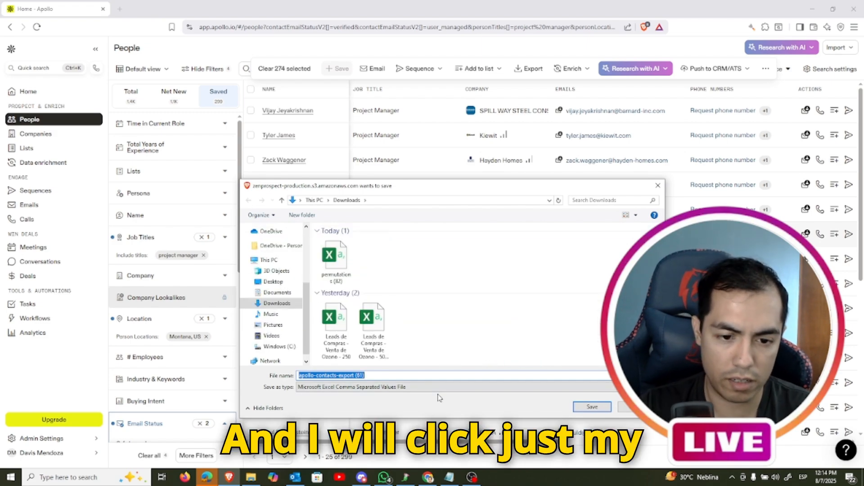
type("MYEXPORT")
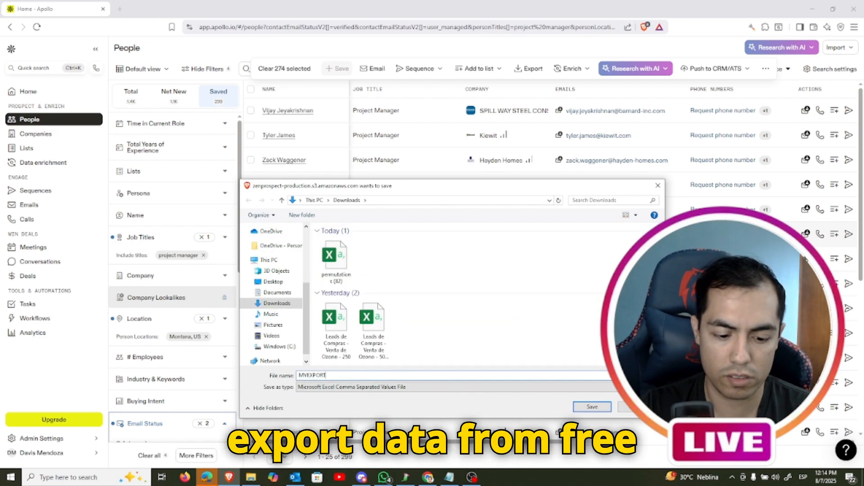
type("DATAFROMFRE")
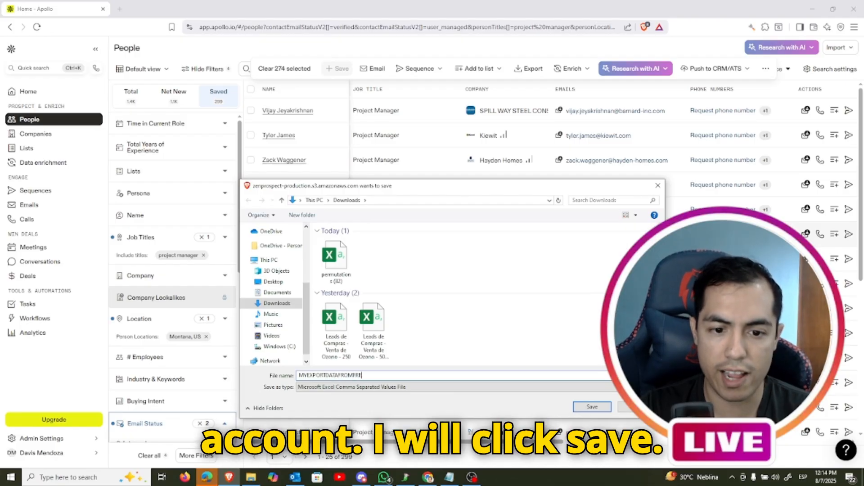
type("EACCOUNT")
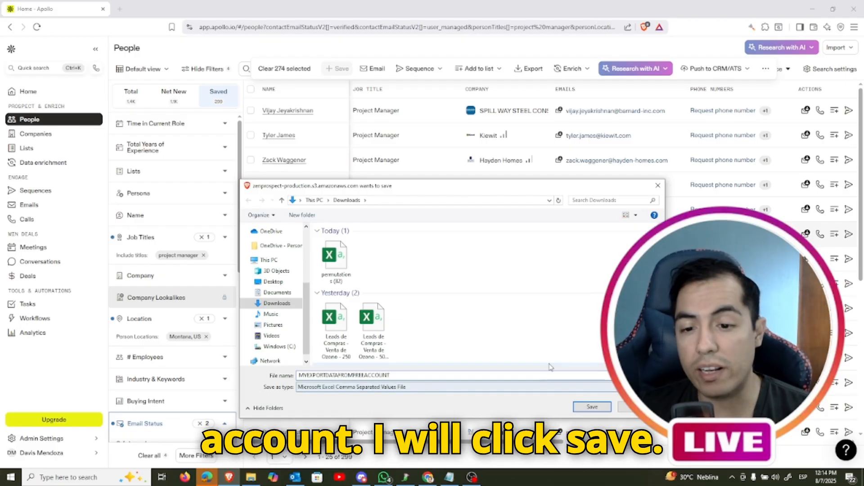
left_click(592, 407)
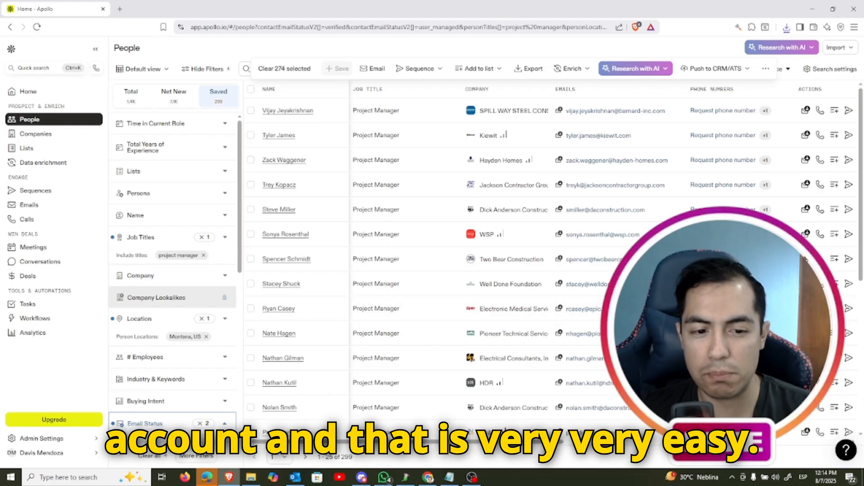
Switch to the paid Apollo account in Chrome and download the sample CSV template for importing contacts
left_click(429, 478)
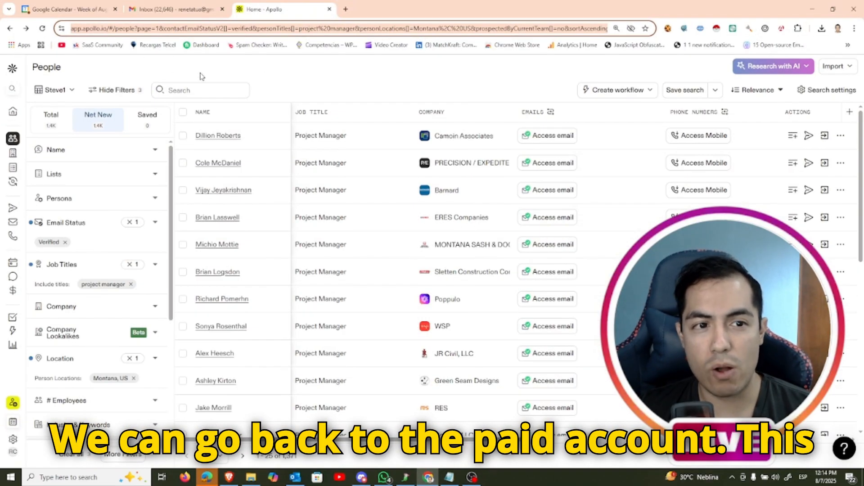
left_click(836, 68)
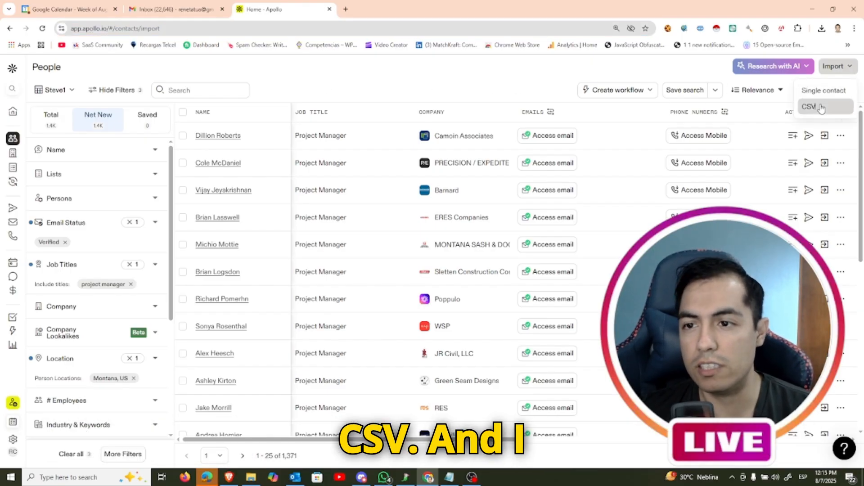
left_click(816, 107)
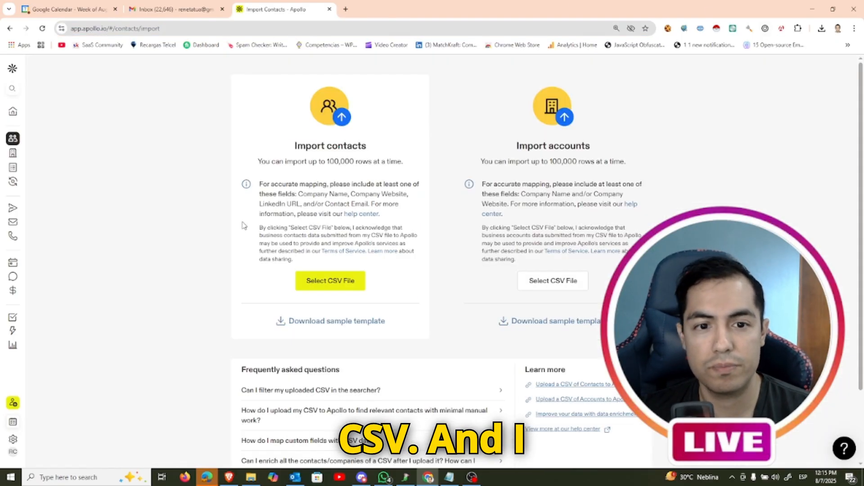
left_click(342, 322)
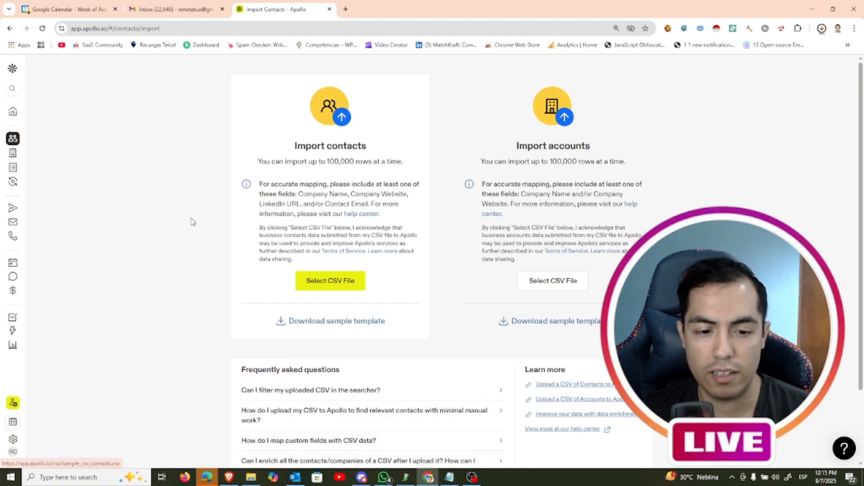
Open sample_csv_contacts (8) and MYEXPORTDATAFROMFREEACCOUNT from the Downloads folder in Excel
left_click(251, 477)
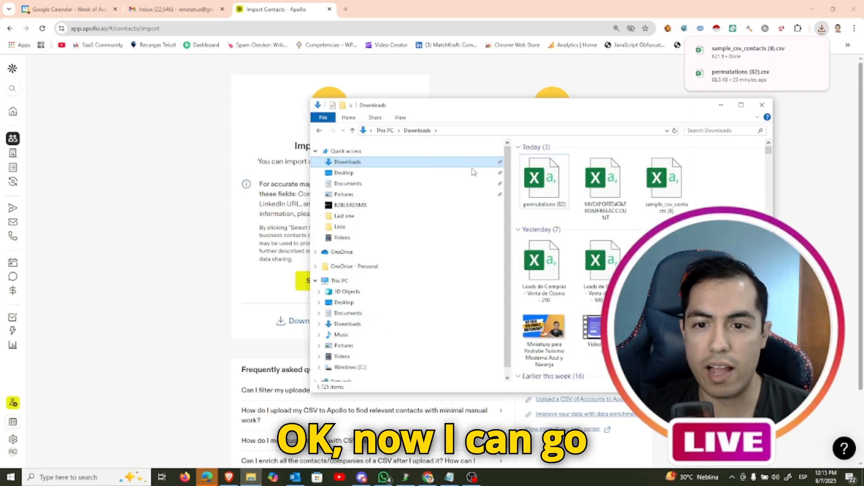
left_click(666, 189)
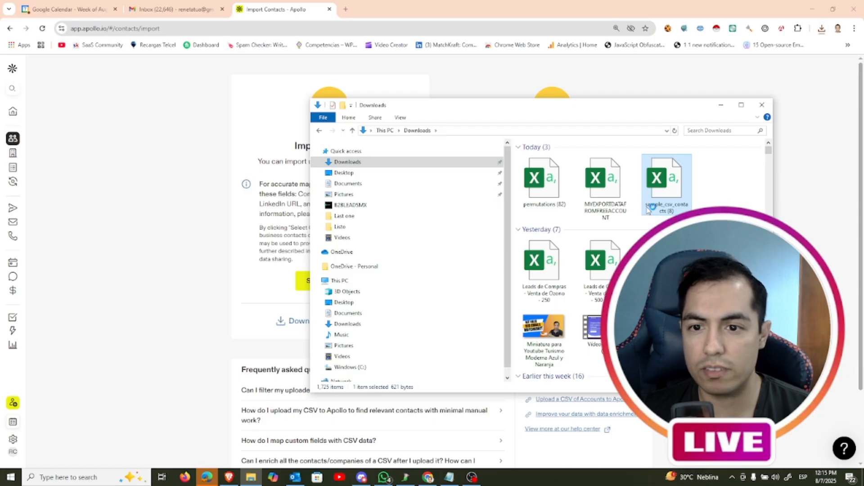
double_click(675, 191)
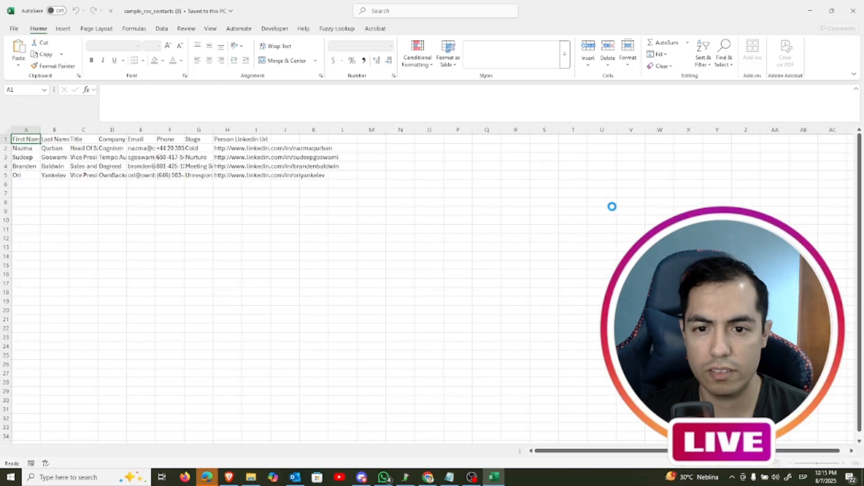
left_click(251, 478)
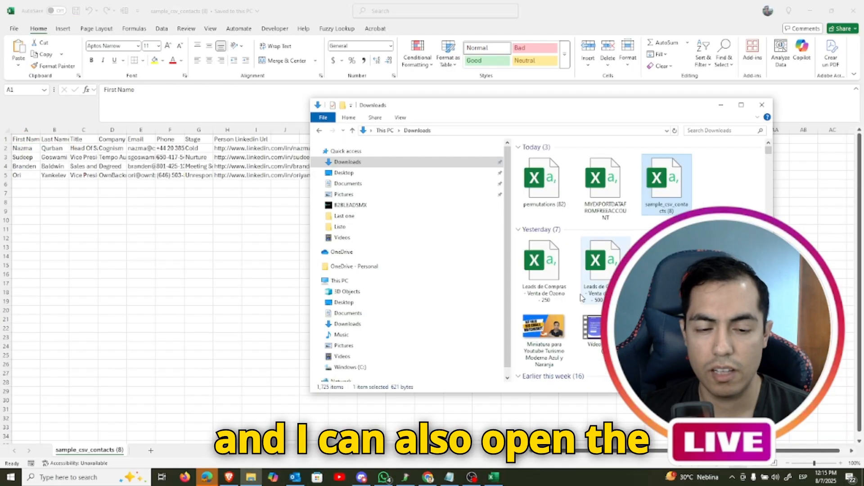
left_click(613, 215)
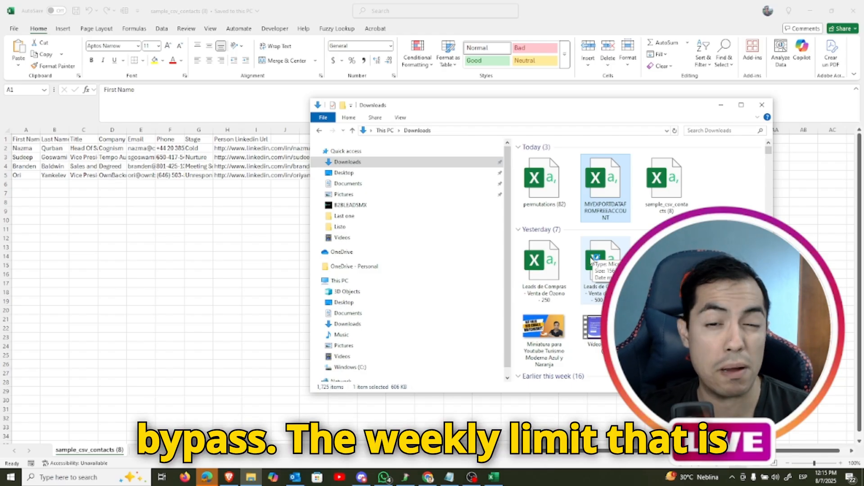
key("Return")
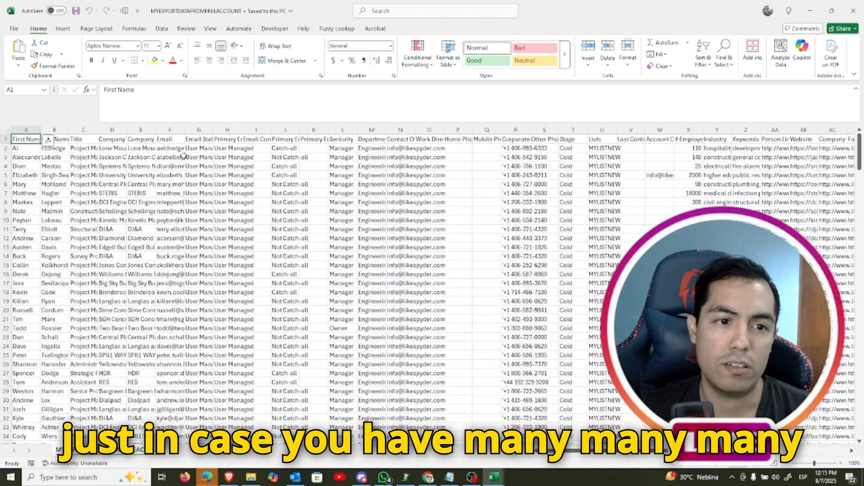
Copy all first name, last name and title entries below the header row in MYEXPORTDATAFROMFREEACCOUNT
left_click(196, 167)
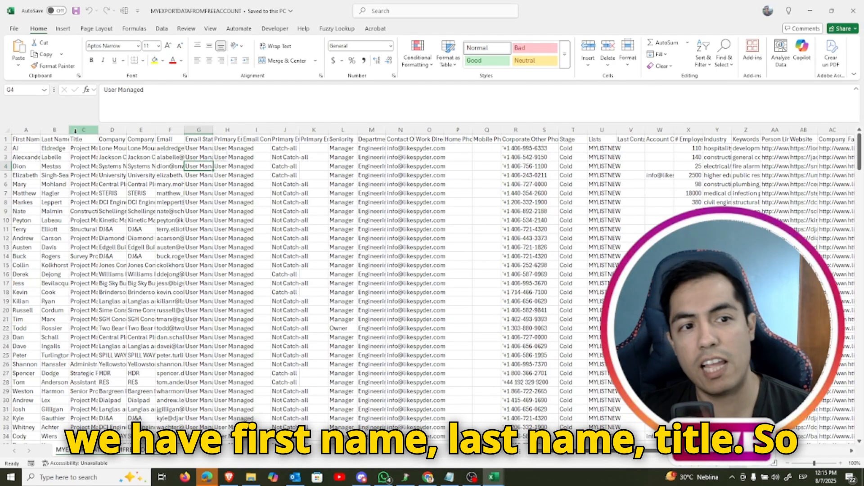
left_click(25, 147)
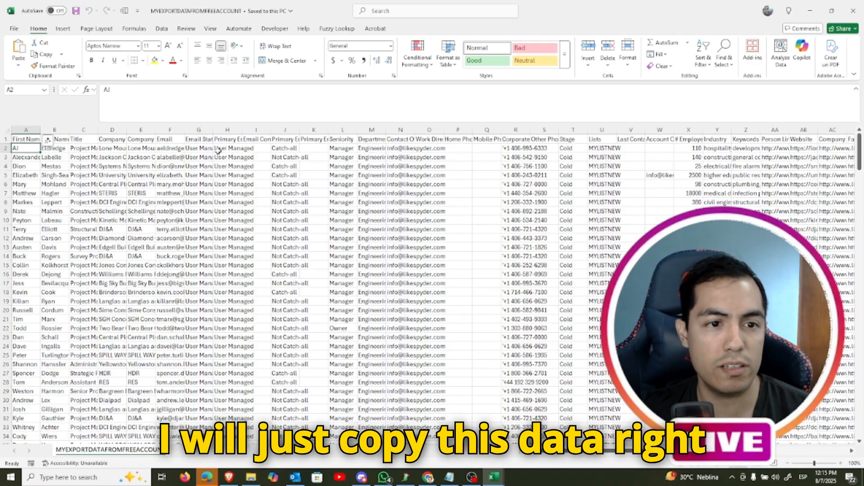
key("shift+Right")
key("shift+Right")
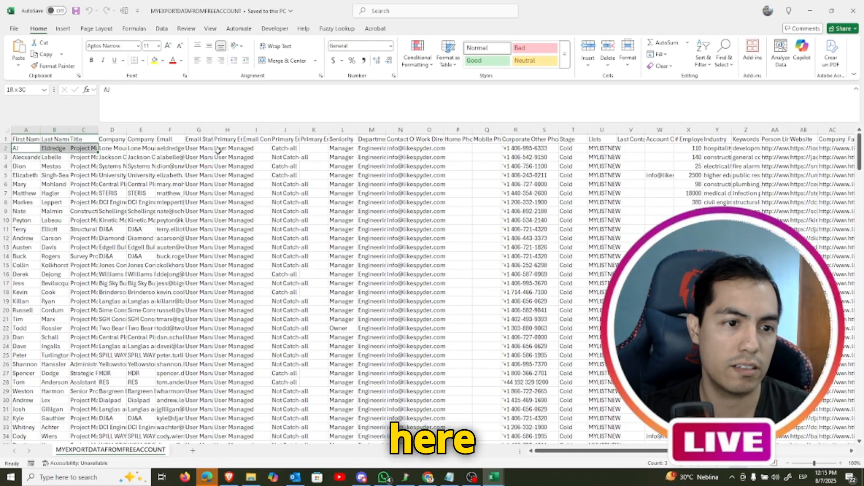
key("ctrl+shift+Down")
key("ctrl+c")
scroll(217, 150, "down", 4)
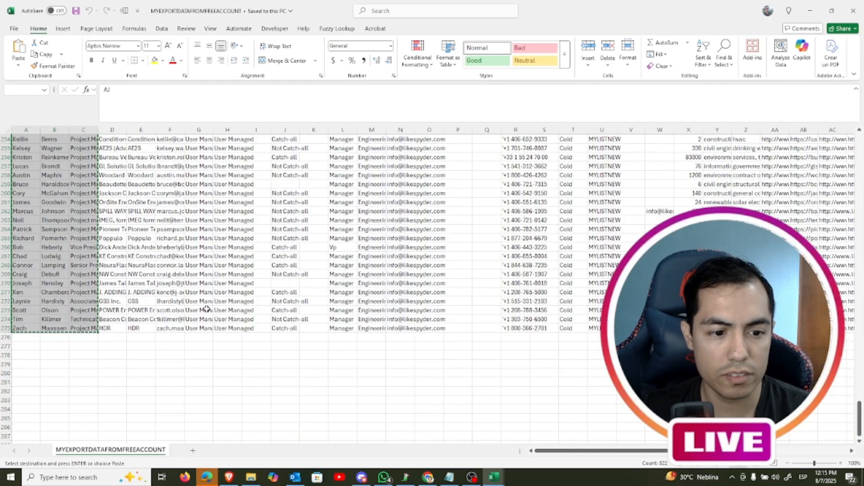
Paste the copied names and titles into sample_csv_contacts (8) from row 2 and widen the Company Name column
mouse_move(500, 478)
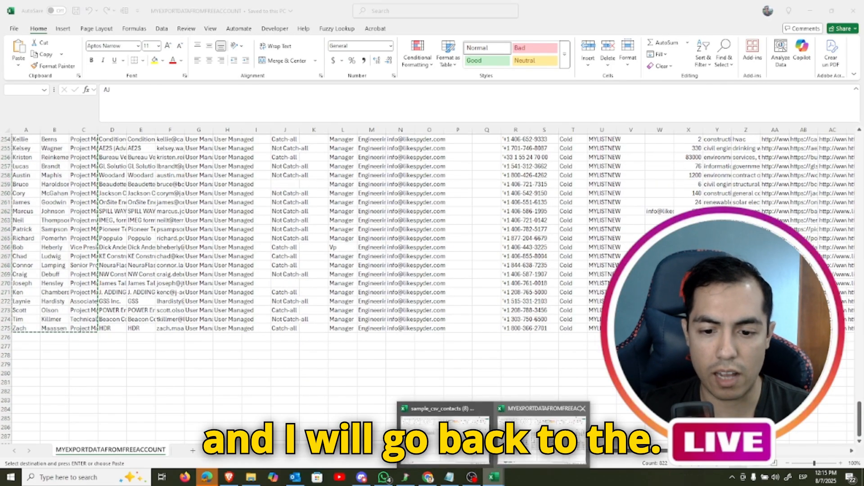
left_click(445, 419)
left_click(37, 147)
key("ctrl+v")
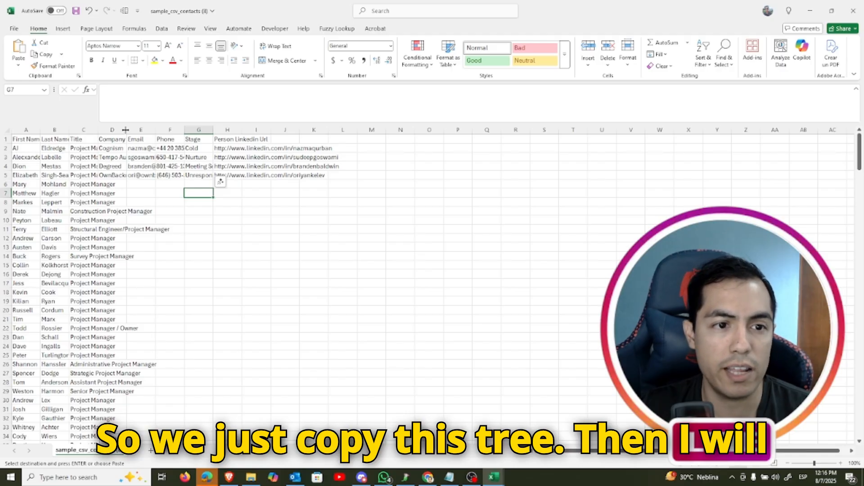
left_click_drag(125, 130, 156, 129)
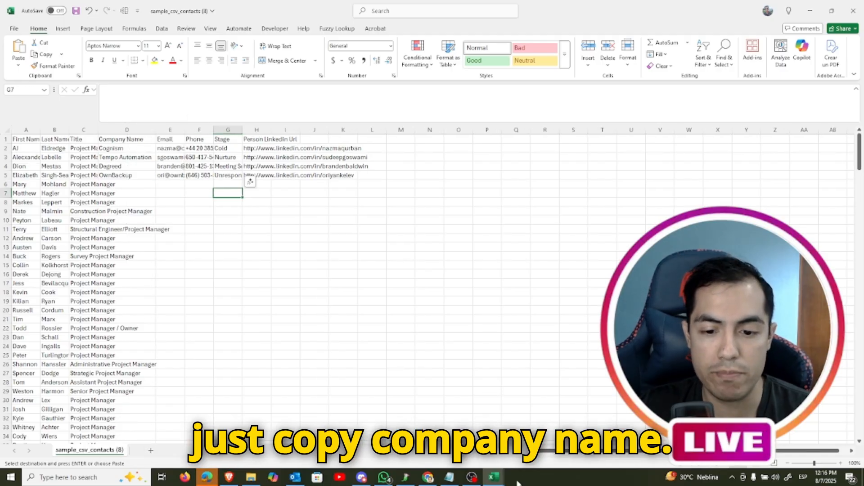
Copy all entries below the header in column D, Company, of MYEXPORTDATAFROMFREEACCOUNT
mouse_move(495, 478)
left_click(535, 444)
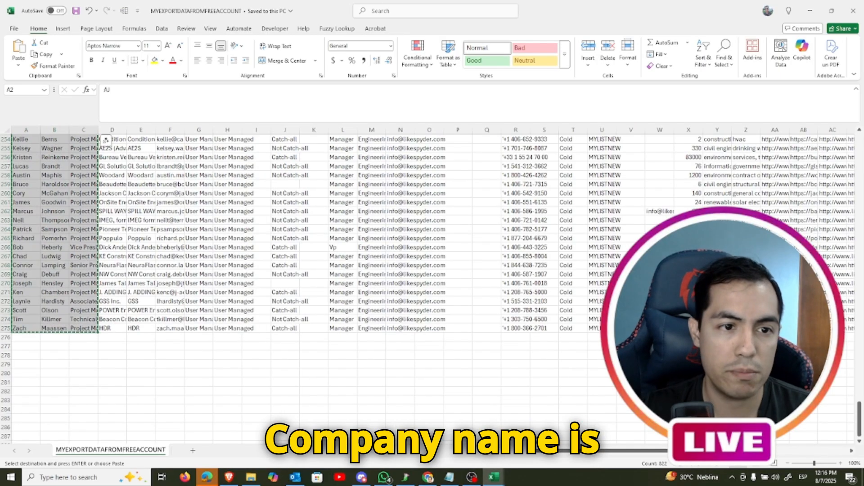
key("ctrl+Home")
key("Right")
key("Right")
key("Right")
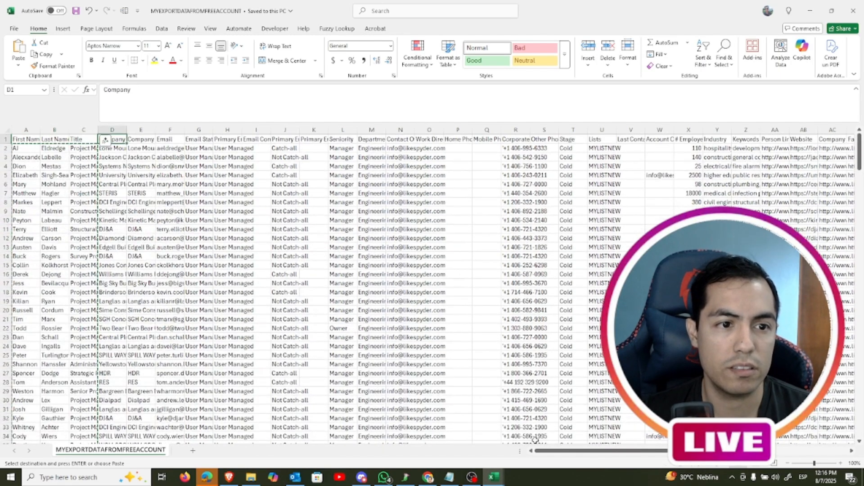
key("Down")
key("ctrl+shift+Down")
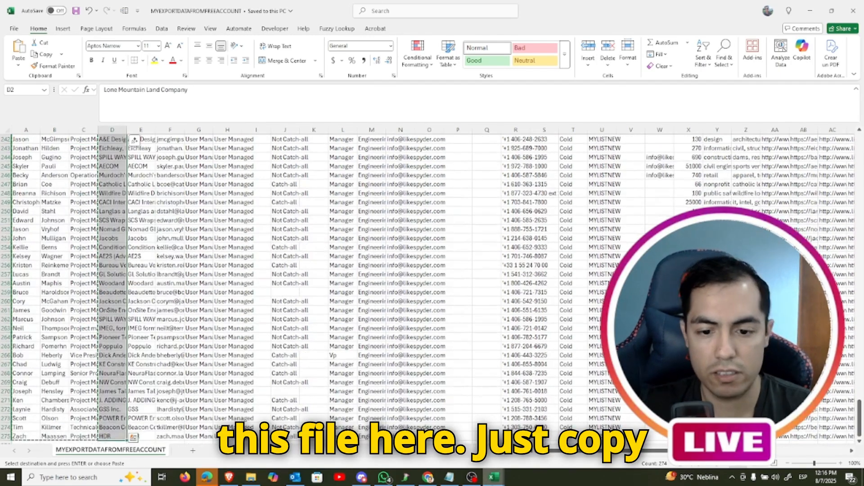
Paste the copied company names into the Company Name column of sample_csv_contacts (8), starting at row 2
mouse_move(494, 477)
left_click(443, 443)
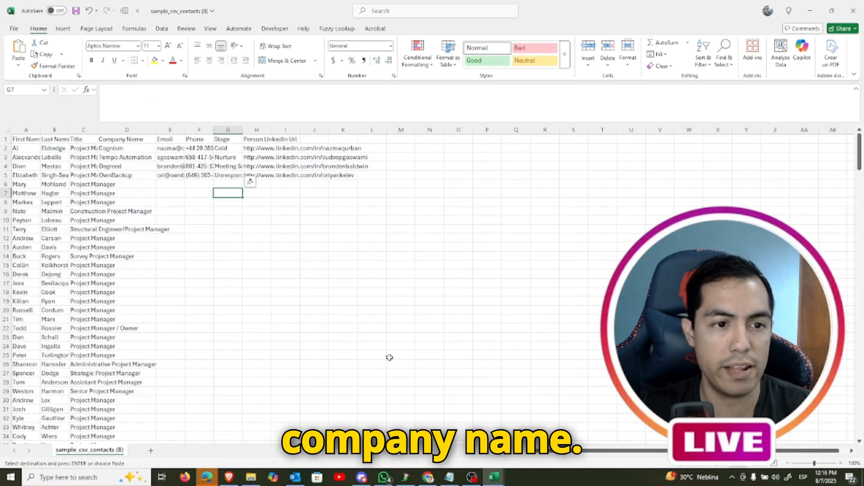
key("ctrl+Up")
key("Home")
key("ctrl+Up")
key("Right")
key("Right")
key("Right")
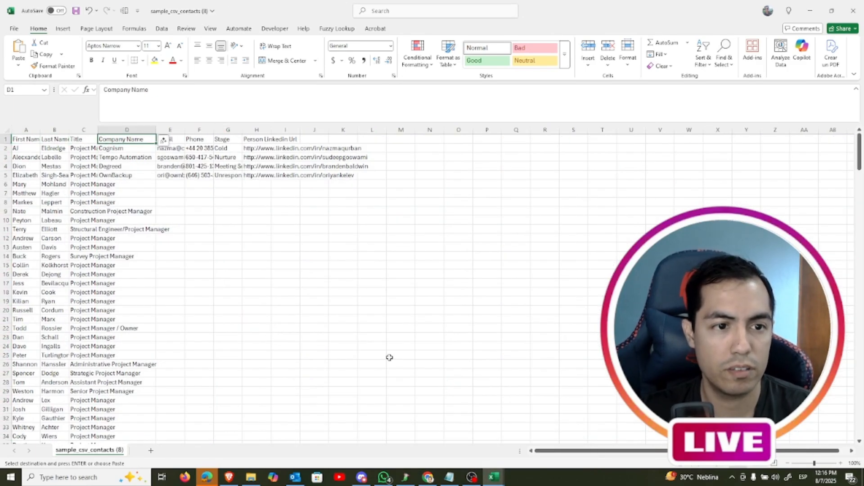
key("Down")
key("ctrl+v")
key("Right")
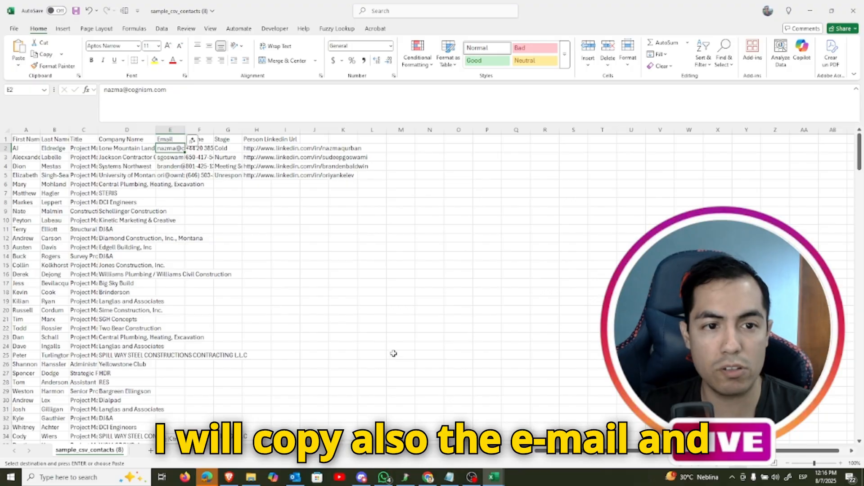
Delete the Phone and Stage columns from sample_csv_contacts (8)
left_click_drag(199, 130, 228, 130)
right_click(227, 131)
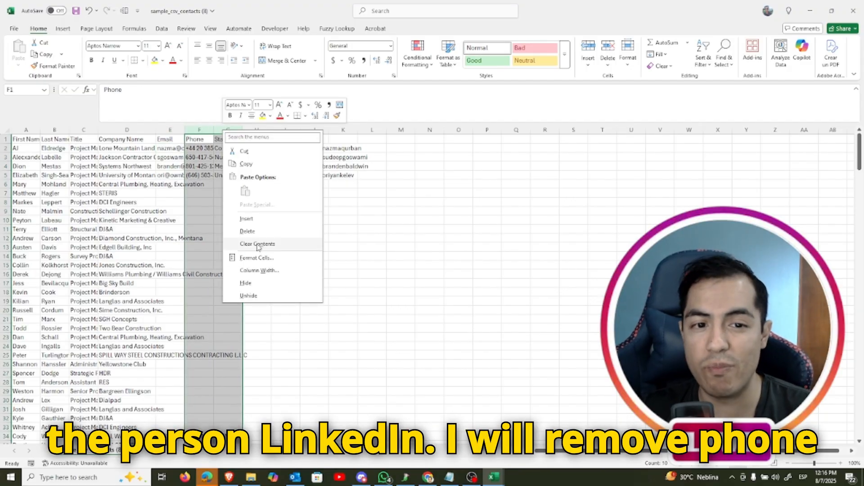
left_click(252, 233)
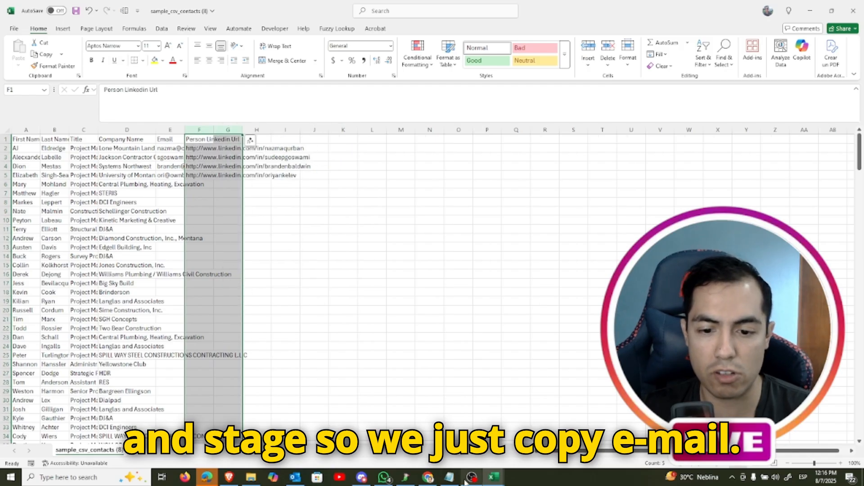
Copy all entries below the Email header in MYEXPORTDATAFROMFREEACCOUNT
mouse_move(490, 477)
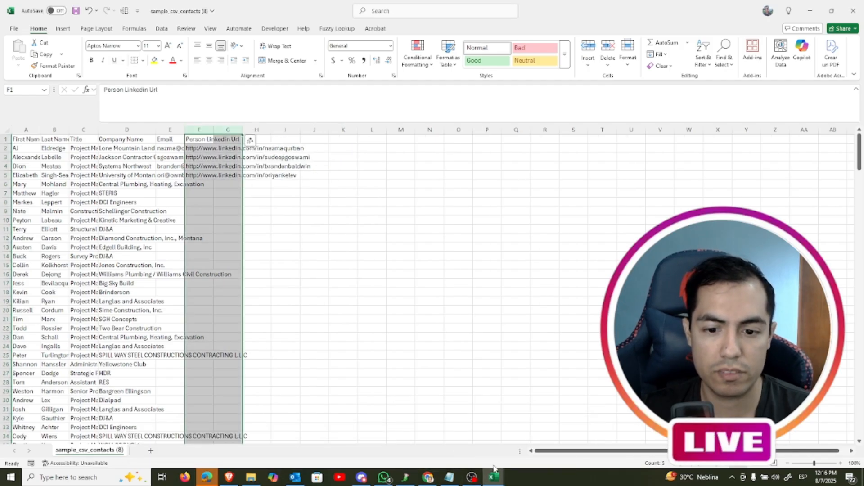
left_click(523, 453)
key("Up")
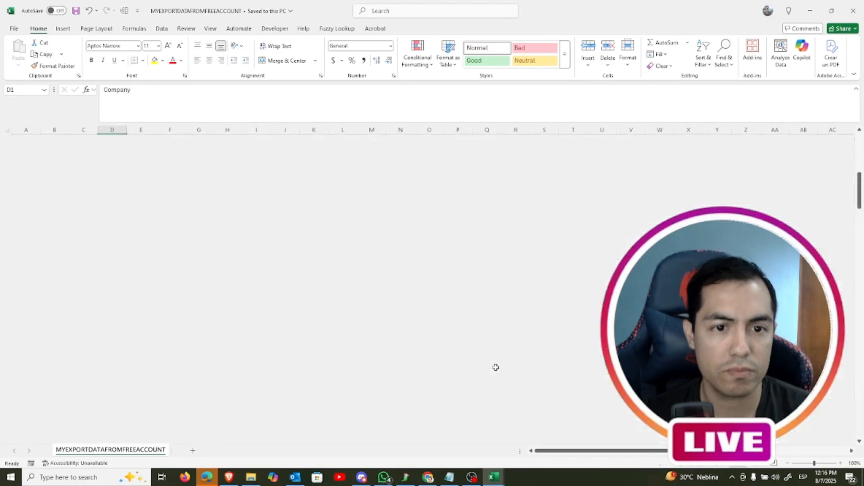
key("Right")
key("Right")
key("Down")
key("ctrl+shift+Down")
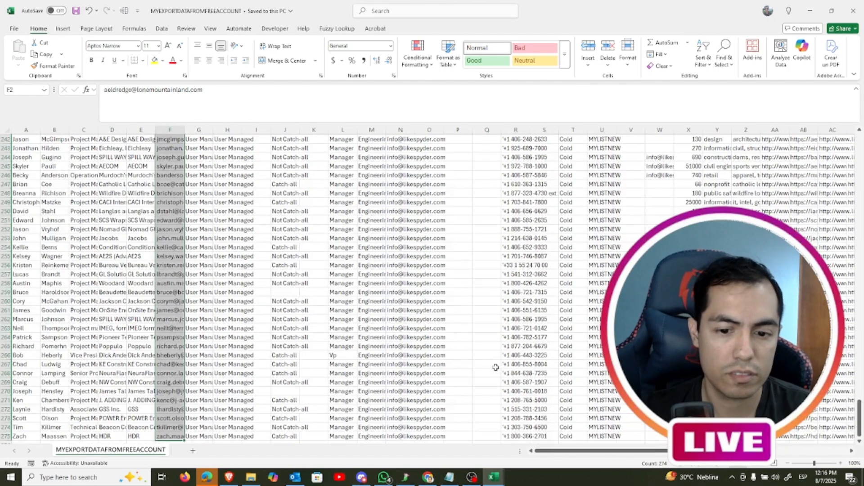
key("ctrl+c")
Paste the copied e-mail addresses into the Email column of sample_csv_contacts (8), starting at row 2
left_click(468, 448)
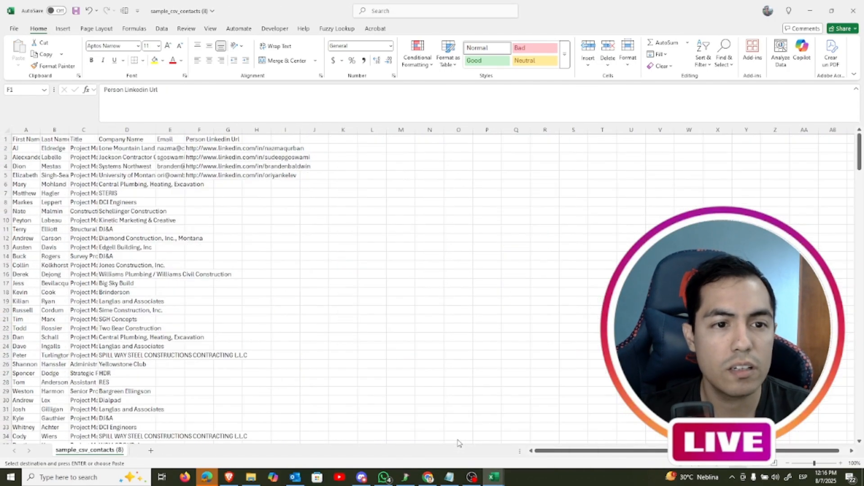
key("ctrl+v")
key("Right")
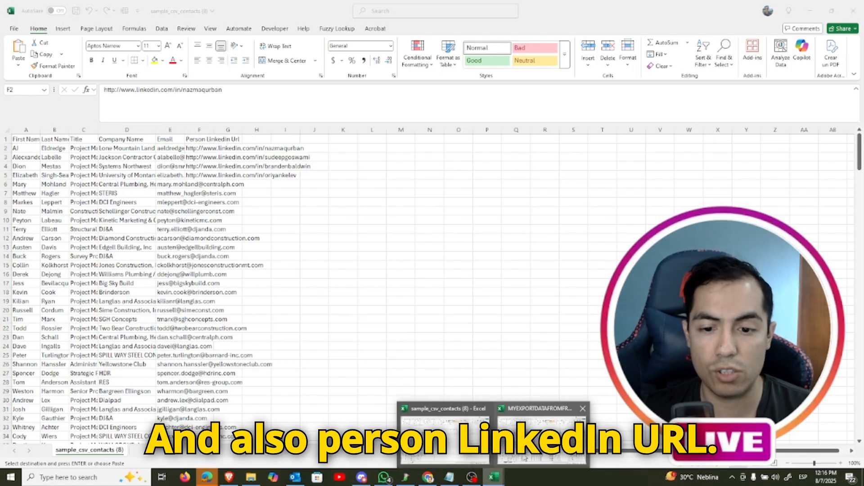
Copy all entries below the Person Linkedin Url header in MYEXPORTDATAFROMFREEACCOUNT
left_click(542, 439)
key("Up")
key("Right")
key("Right")
key("Right")
key("Right")
key("Right")
key("Right")
key("Right")
key("Right")
key("Right")
key("Right")
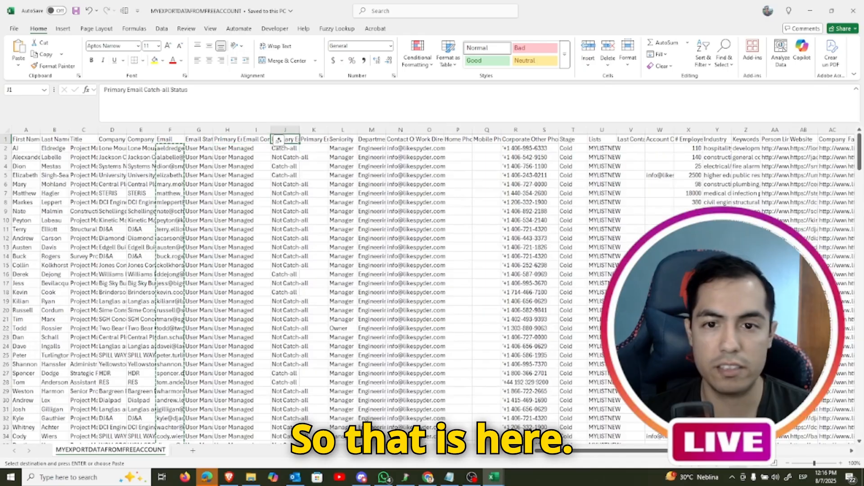
key("Right")
key("Right")
key("Right")
key("Right")
key("Right")
key("Right")
key("Right")
key("Right")
key("Right")
key("Right")
key("Right")
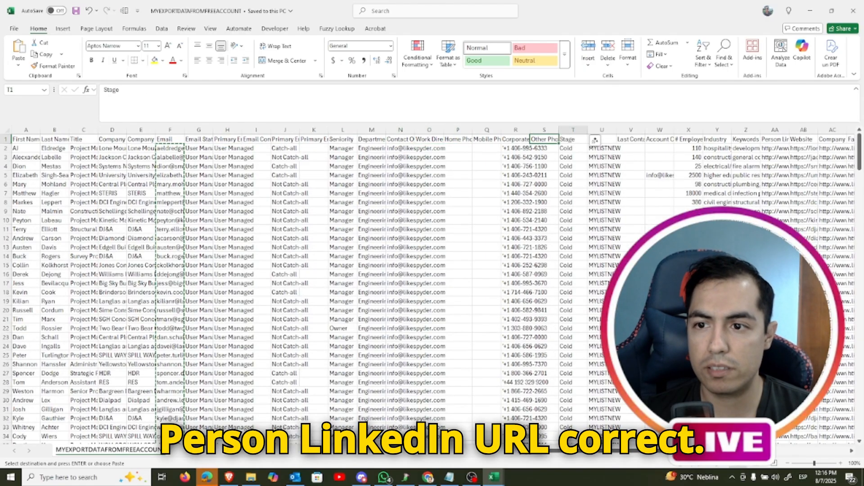
key("Right")
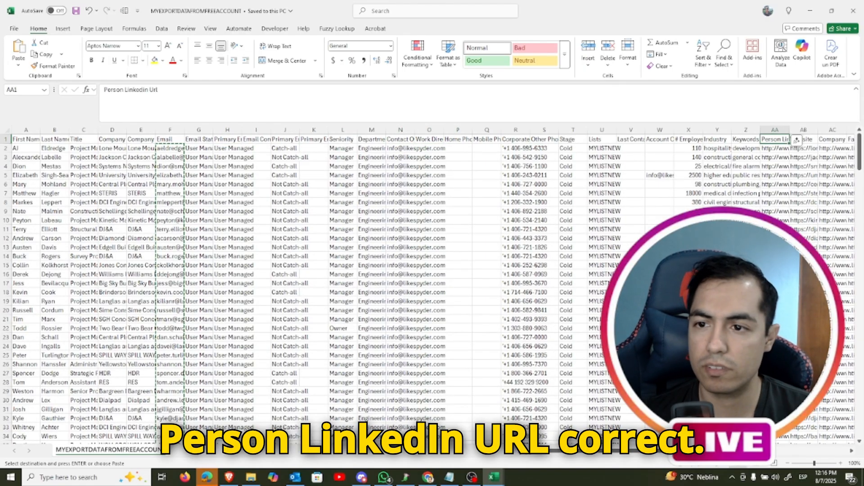
key("Down")
key("ctrl+shift+Down")
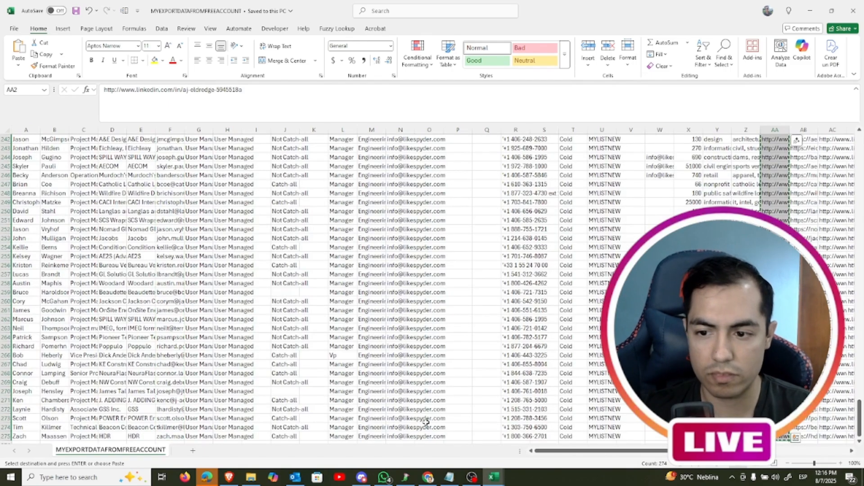
key("ctrl+c")
Paste the copied LinkedIn URLs into the Person Linkedin Url column of sample_csv_contacts (8) from row 2 and check the column's end
mouse_move(492, 477)
left_click(460, 434)
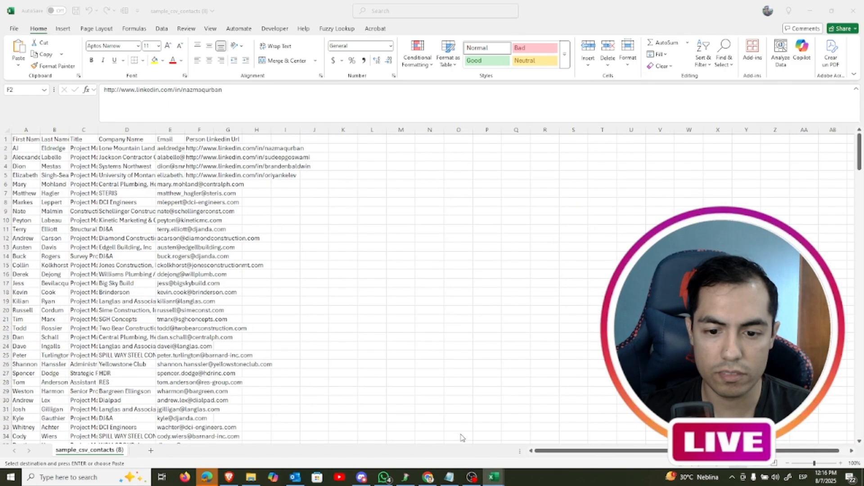
key("Down")
key("ctrl+v")
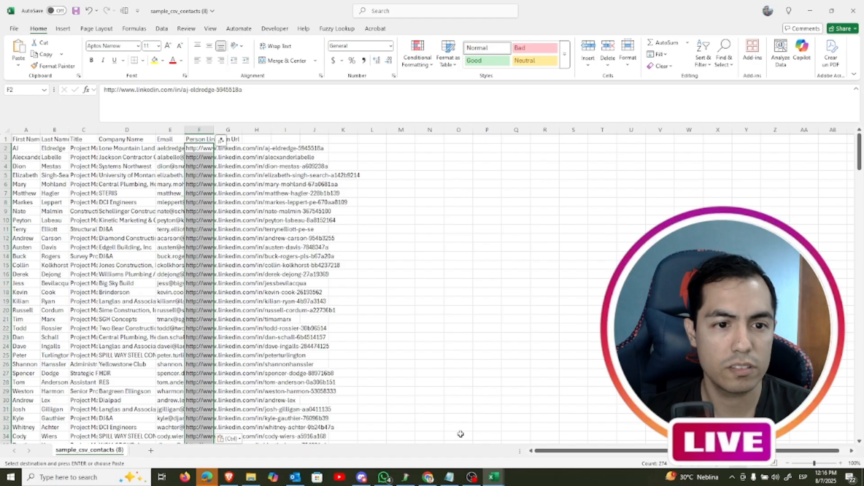
key("ctrl+Down")
key("ctrl+Home")
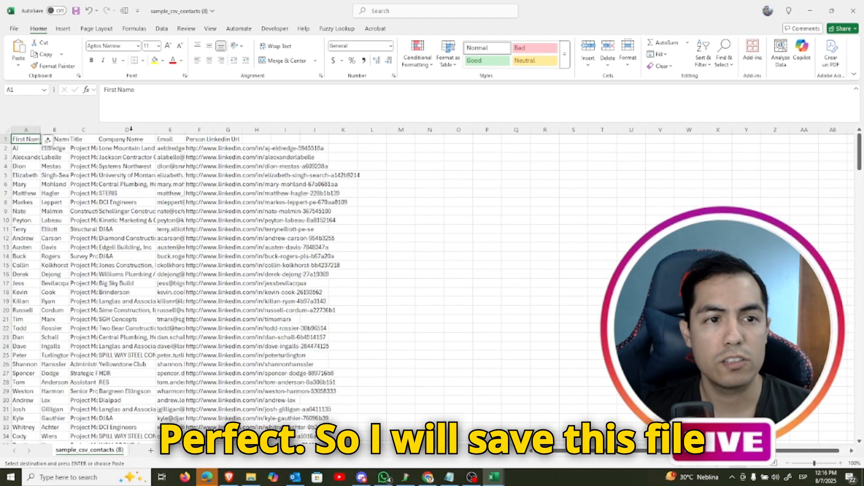
Save sample_csv_contacts (8) and close both it and MYEXPORTDATAFROMFREEACCOUNT
left_click(78, 12)
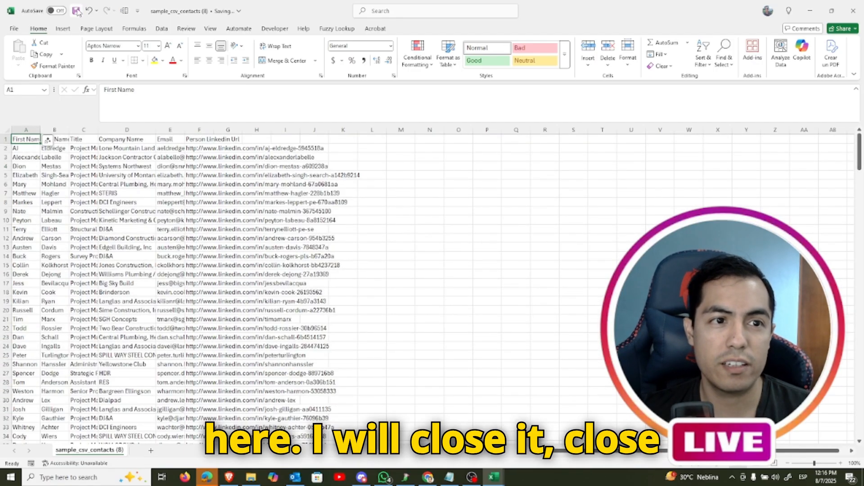
left_click(857, 9)
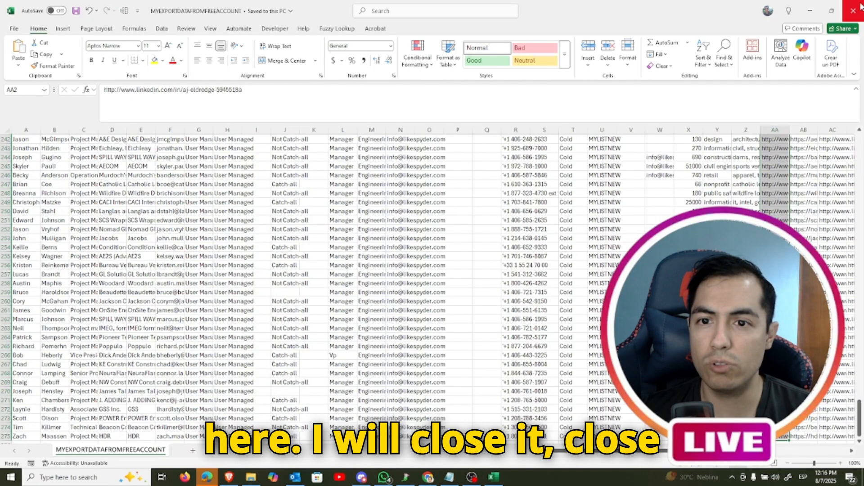
left_click(853, 10)
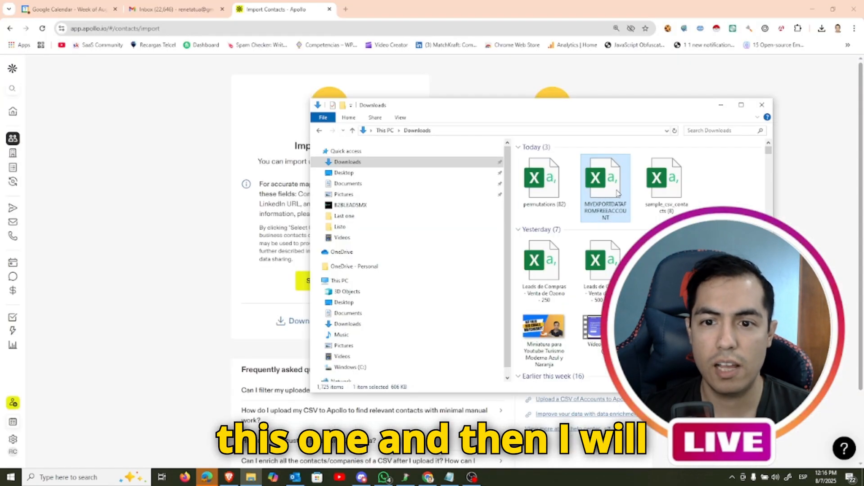
Switch to Apollo in Chrome and select sample_csv_contacts (8) from Downloads as the CSV file for the contact import
left_click(215, 126)
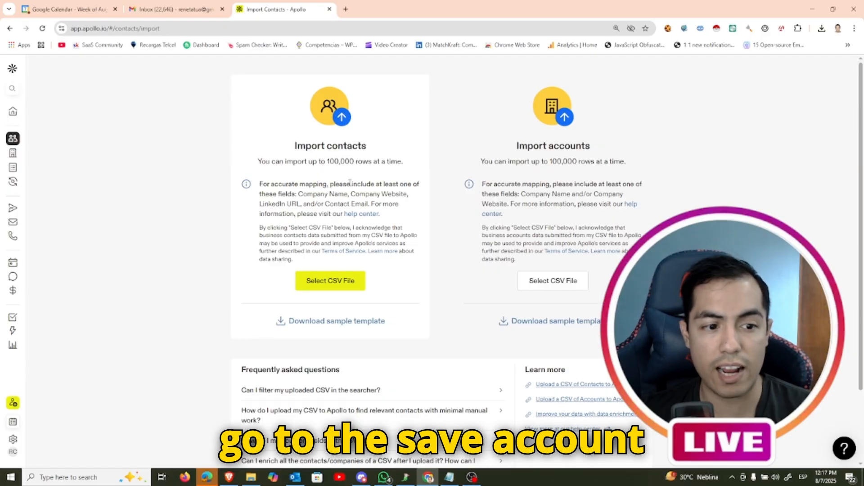
left_click(350, 289)
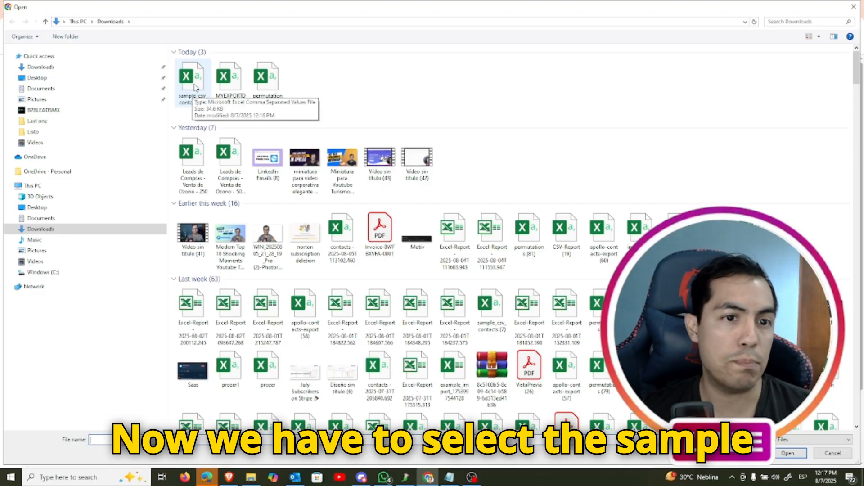
double_click(196, 87)
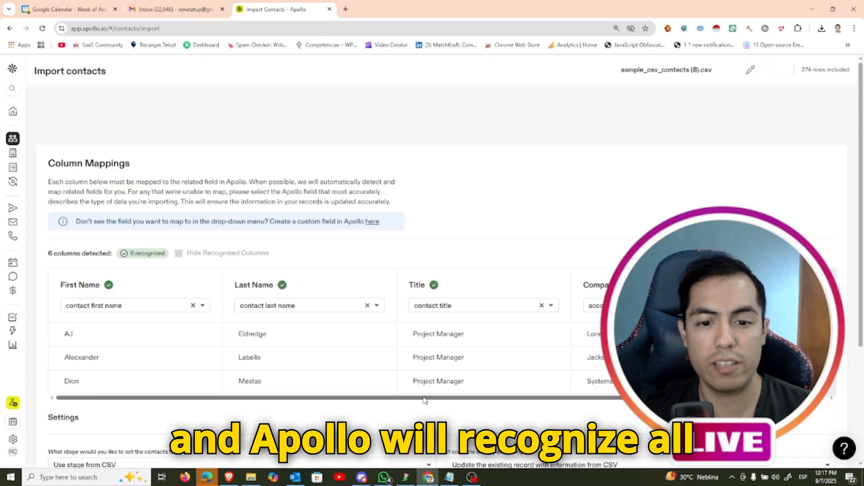
Check the column mappings and assign the imported contacts to a new list named MYNEWDATALIST
left_click_drag(575, 400, 549, 399)
scroll(423, 275, "down", 1)
scroll(423, 275, "down", 3)
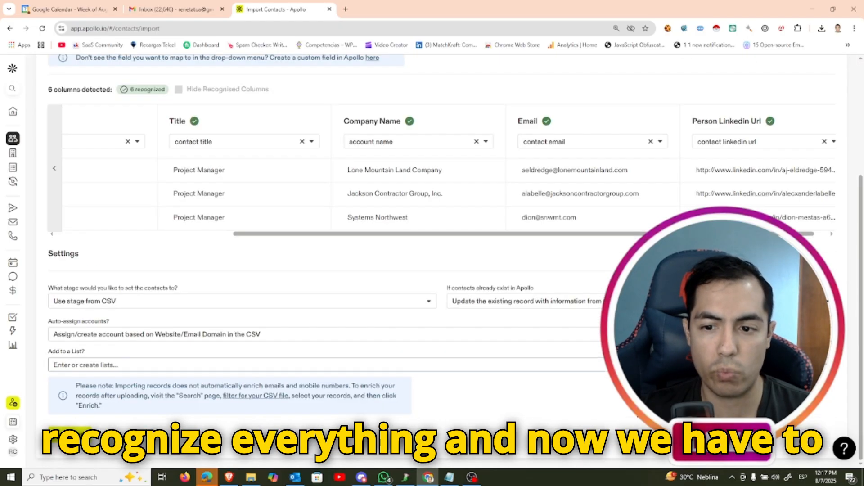
left_click(200, 365)
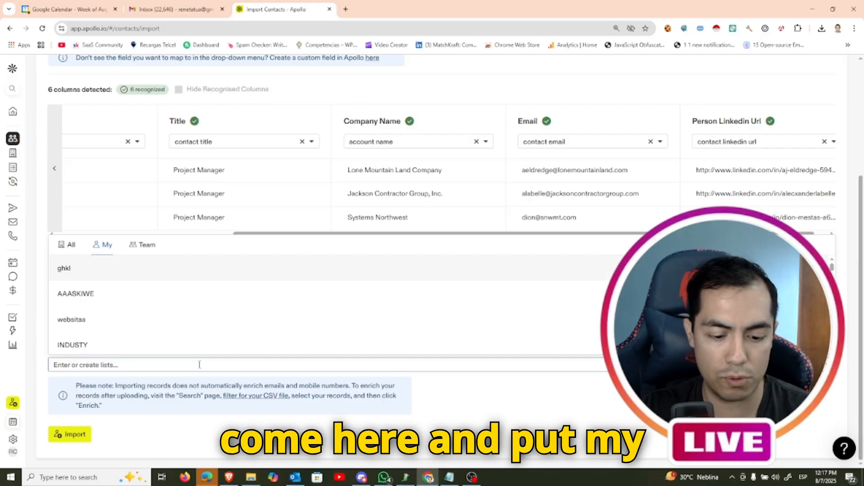
type("MYNEWDATALIST")
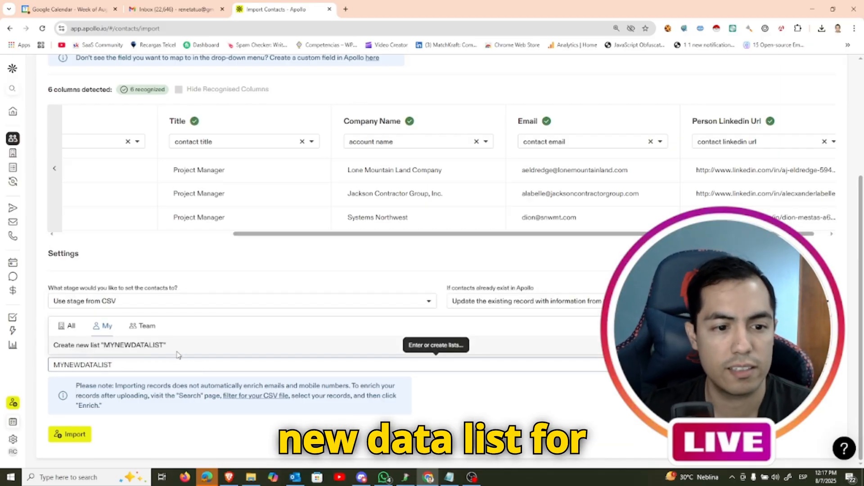
left_click(177, 353)
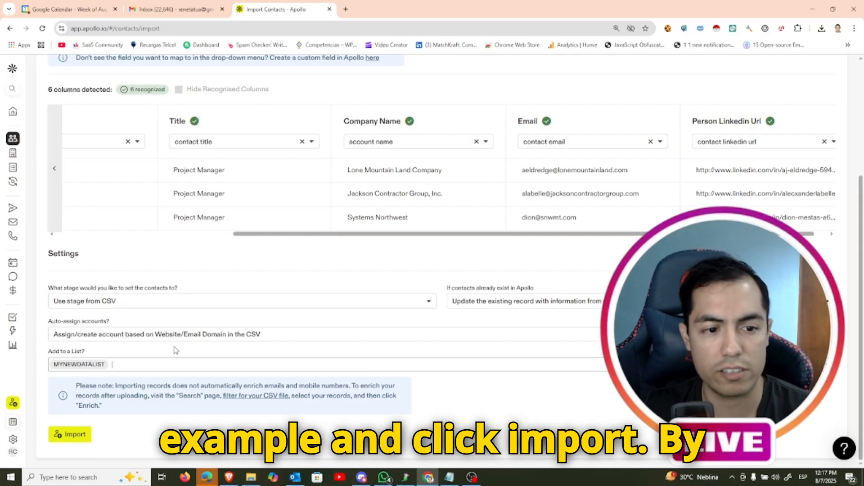
Start the contact import and open its progress overview under Contact Import
left_click(72, 431)
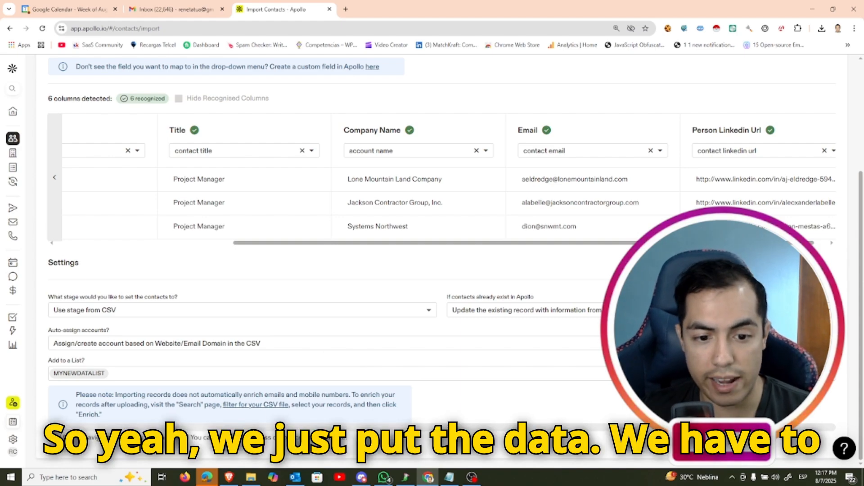
left_click(340, 440)
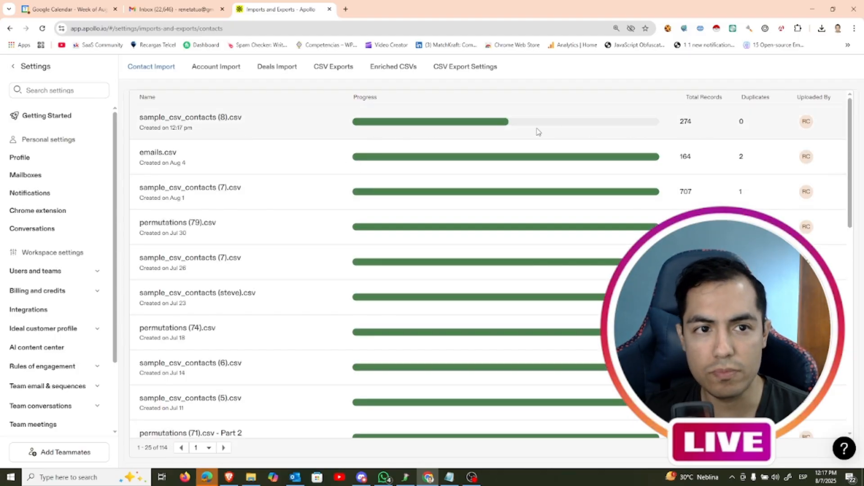
left_click(216, 66)
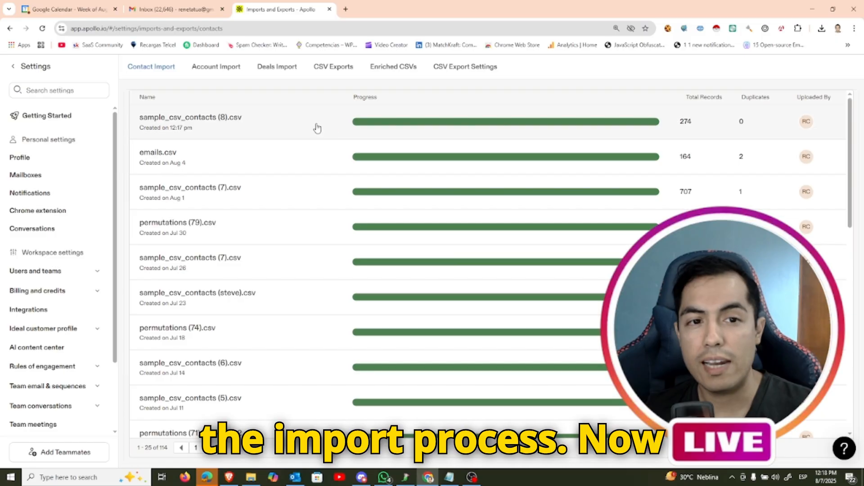
Load the copied Apollo people search URL for project managers in Montana, US in the paid account
left_click(252, 29)
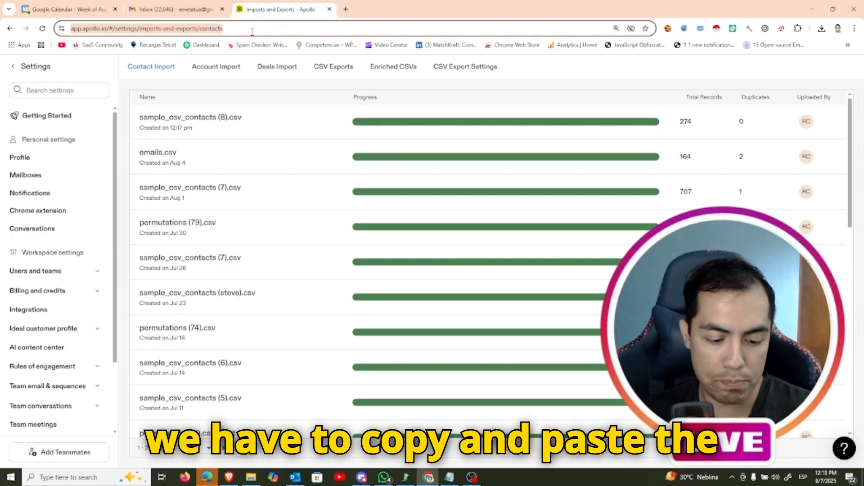
key("ctrl+v")
key("Return")
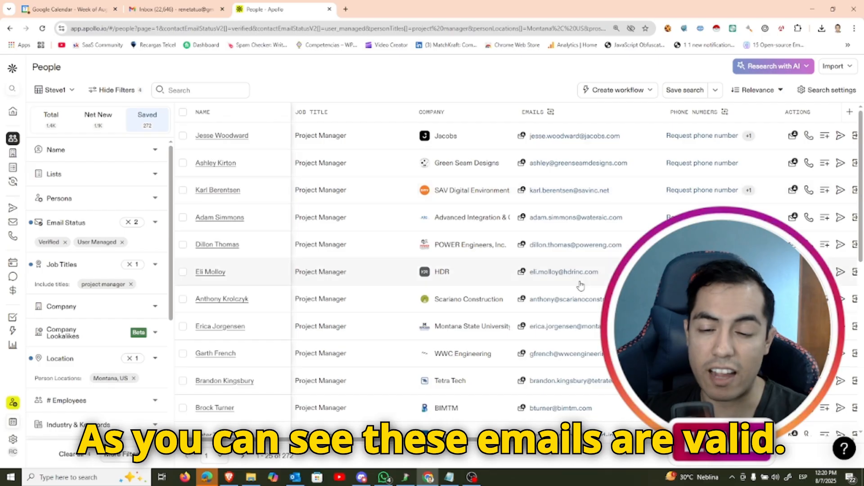
Select all of the saved project manager contacts in the people search results
scroll(578, 288, "down", 4)
scroll(578, 306, "down", 4)
scroll(572, 308, "up", 7)
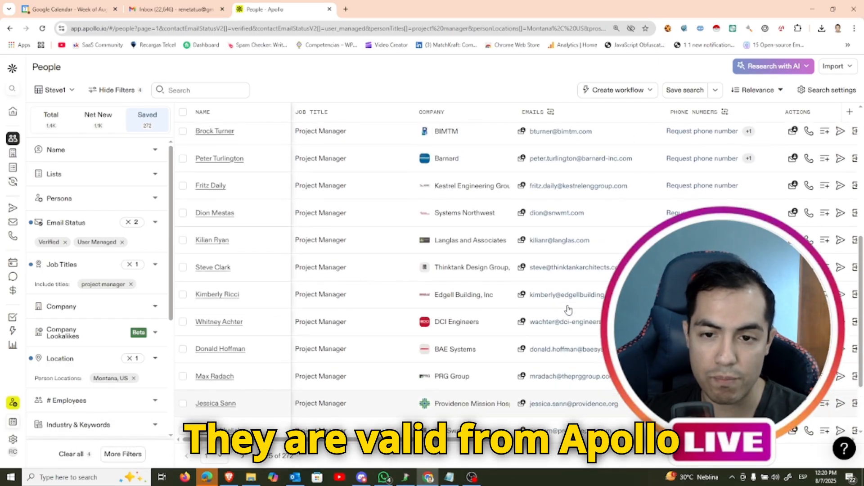
scroll(568, 310, "up", 2)
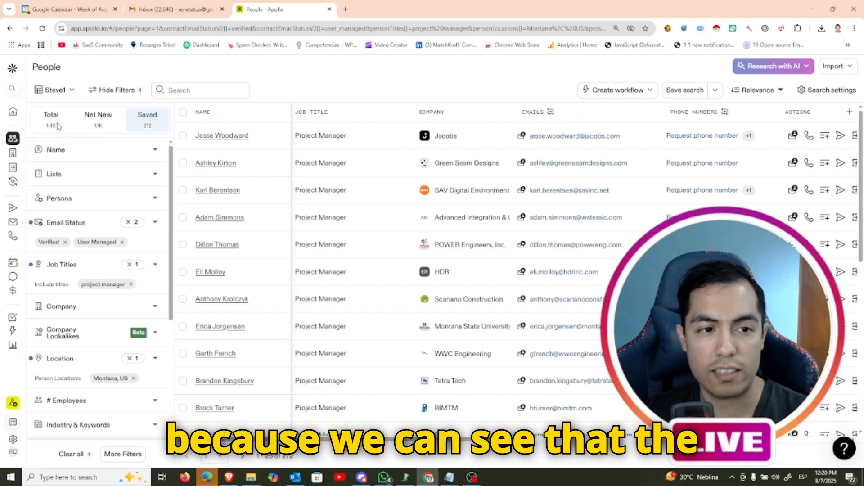
left_click(183, 115)
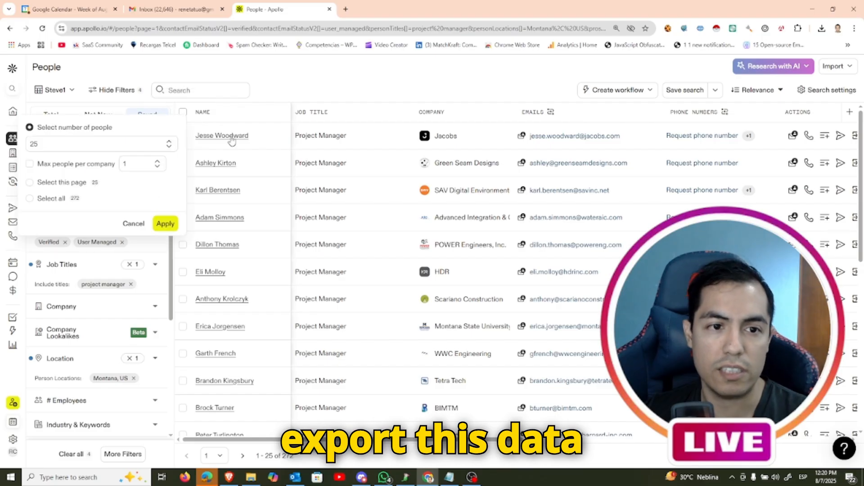
left_click(50, 199)
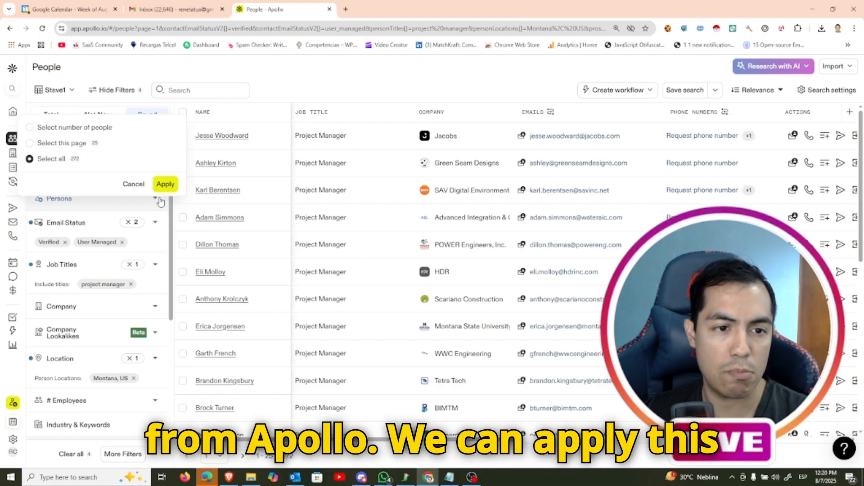
left_click(268, 230)
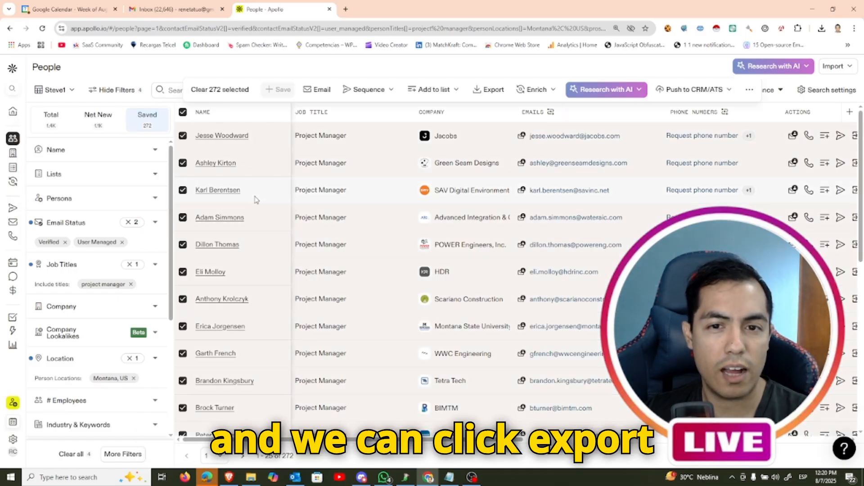
Export the selected contacts to CSV with all emails included and download the file
left_click(490, 89)
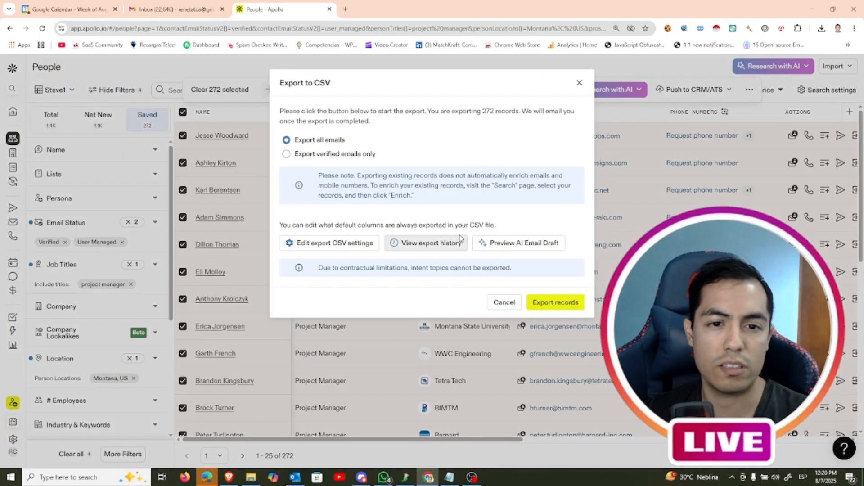
left_click(557, 302)
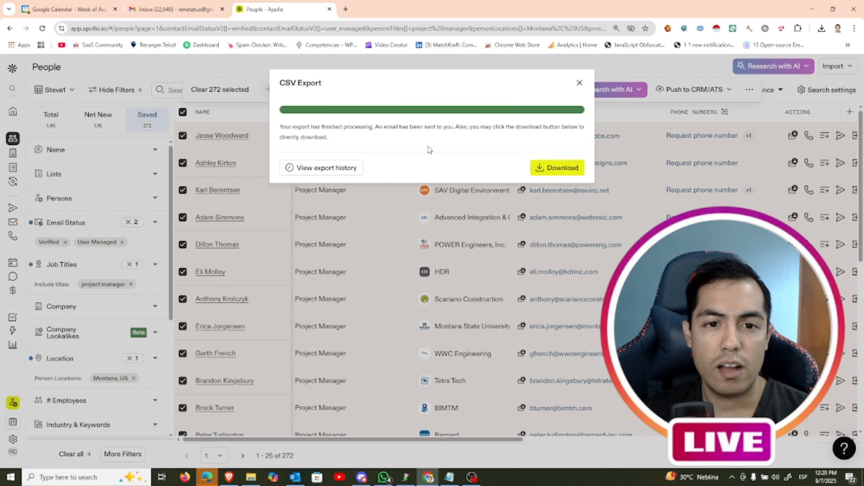
left_click(585, 170)
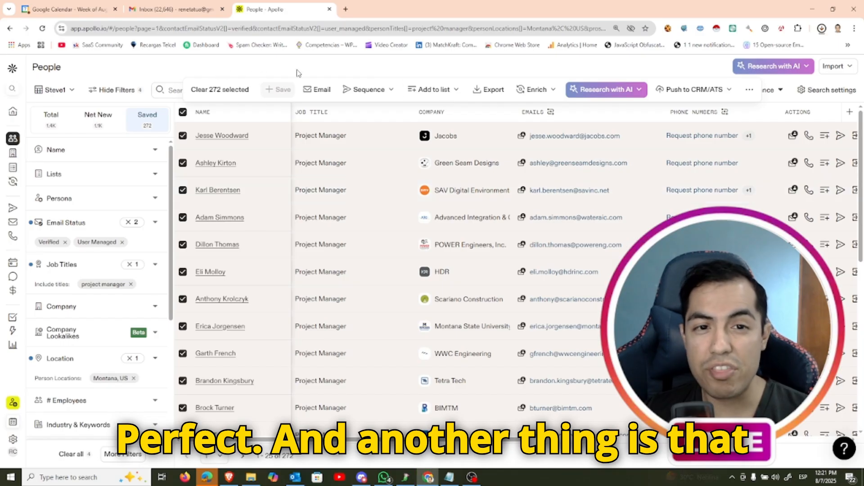
Look at the Net New people and their bulk selection options, and return to the Saved people
left_click(107, 128)
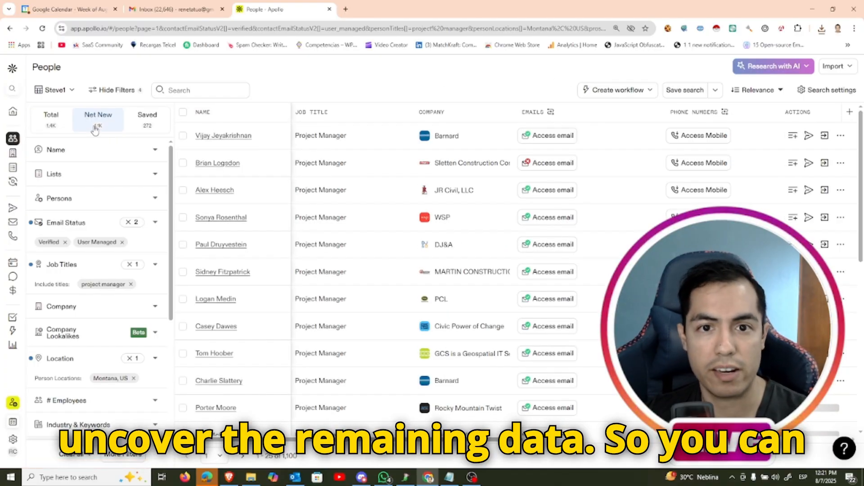
left_click(183, 117)
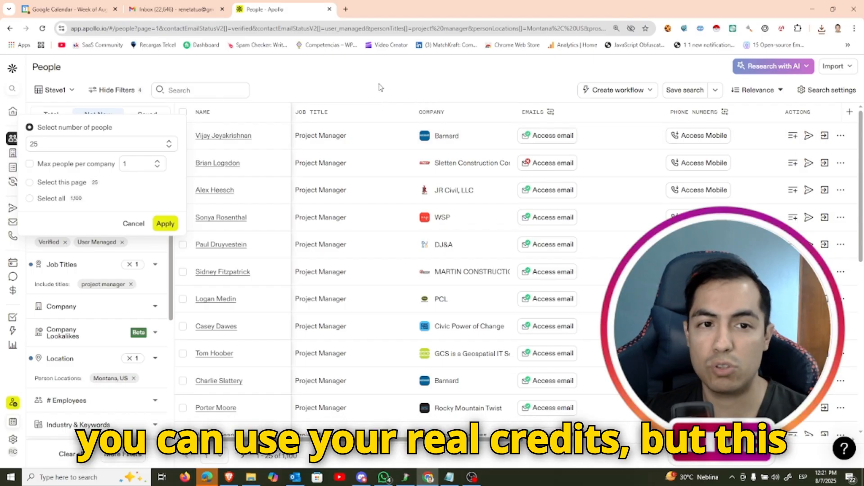
left_click(130, 91)
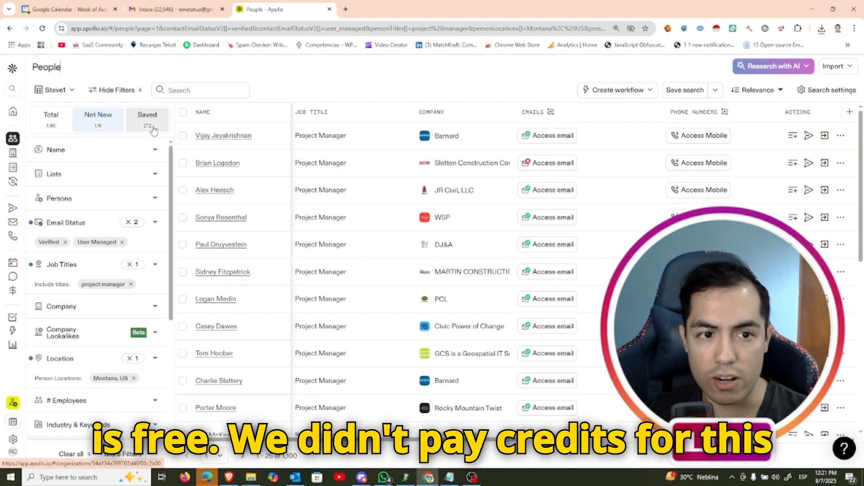
left_click(153, 128)
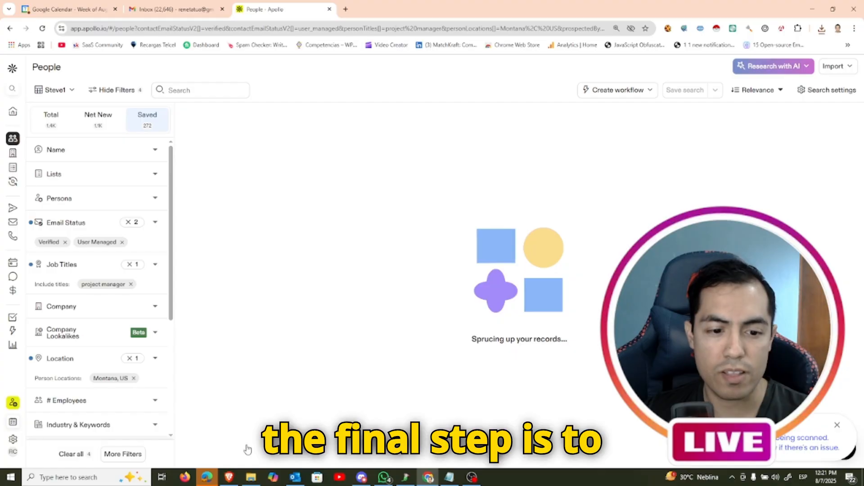
Open the newly downloaded apollo-contacts-export file from the Downloads folder in Excel
left_click(251, 476)
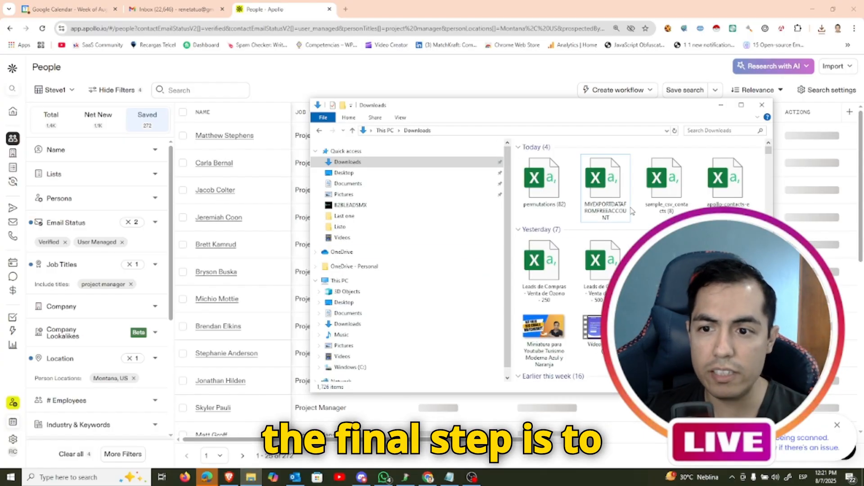
left_click(734, 203)
double_click(734, 201)
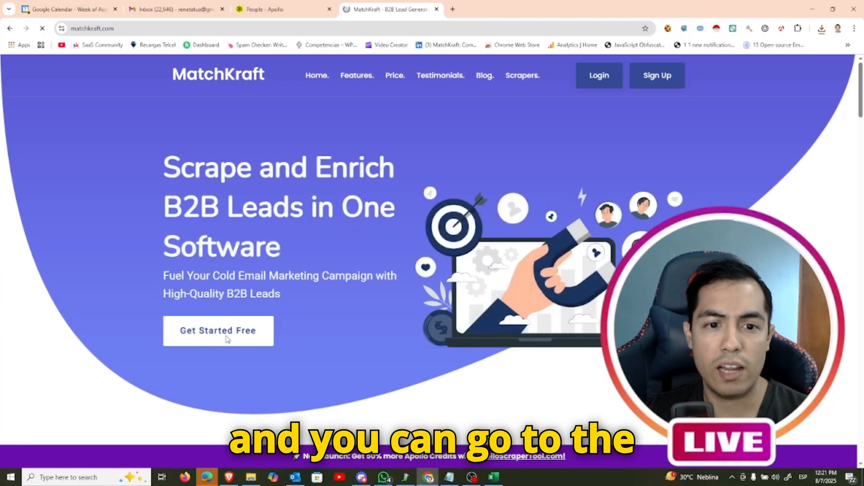
Switch to MatchKraft in Chrome, log in with the prefilled credentials and open the Email Validation tool
left_click(224, 337)
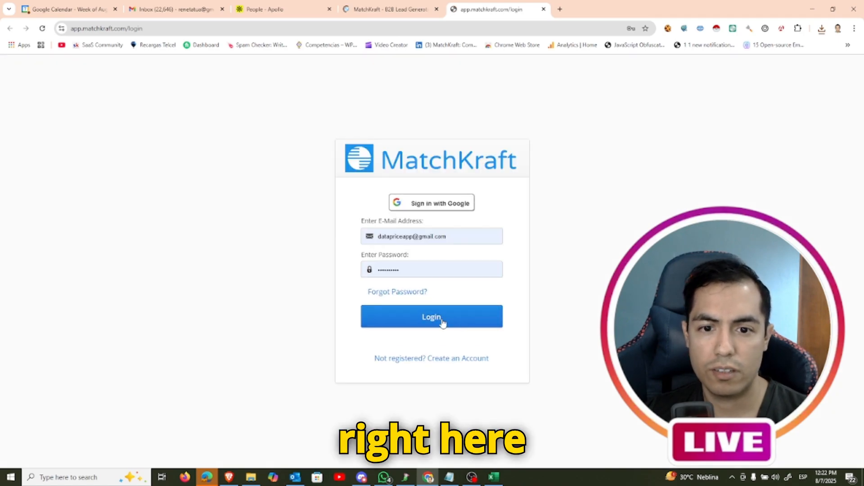
left_click(458, 323)
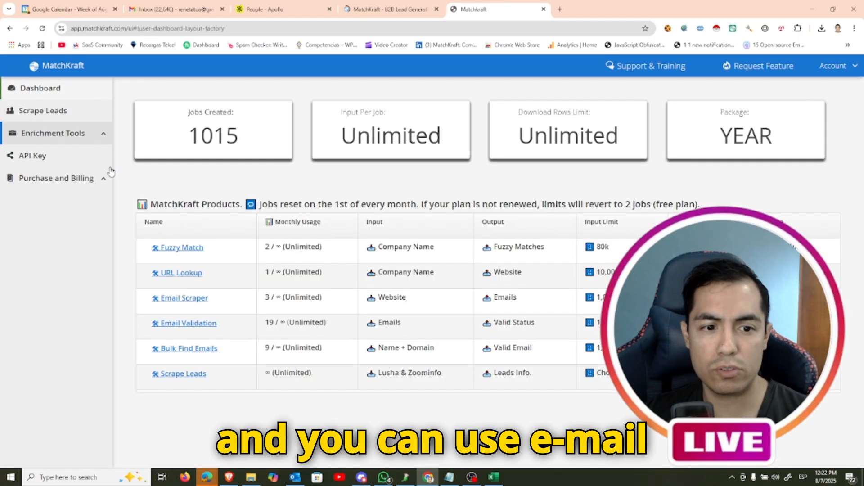
left_click(192, 328)
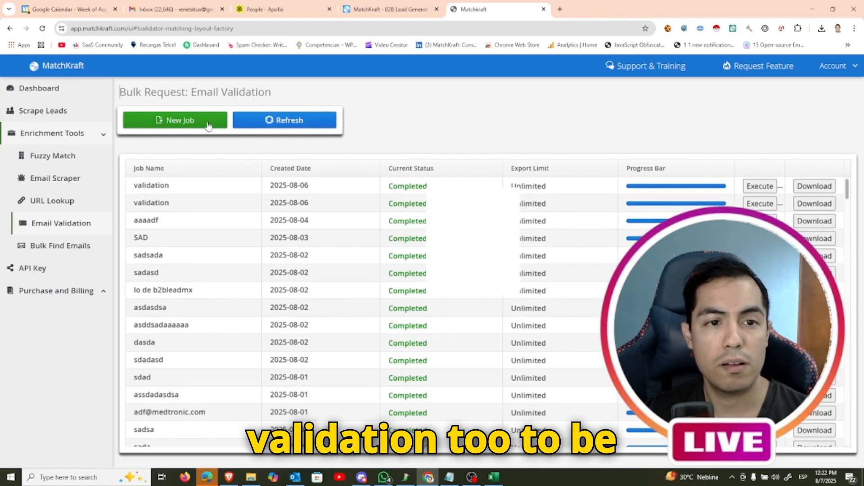
Start a new email validation job and name it VALIDATION TEST
left_click(208, 124)
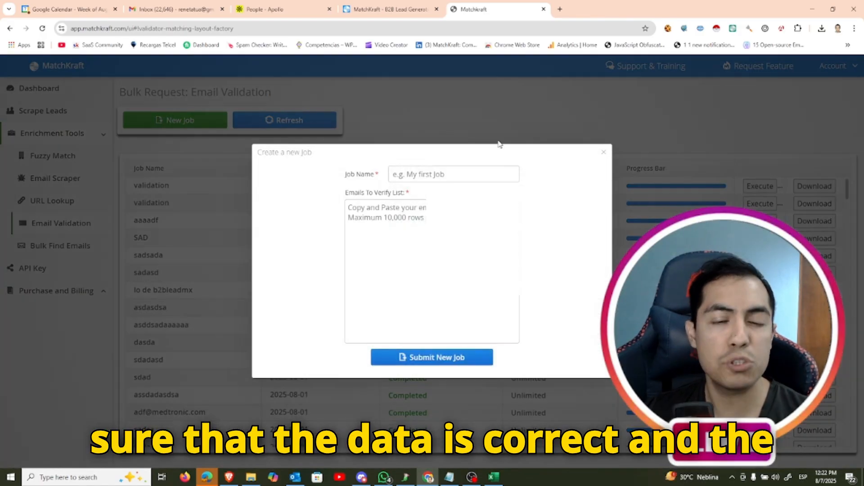
left_click(462, 172)
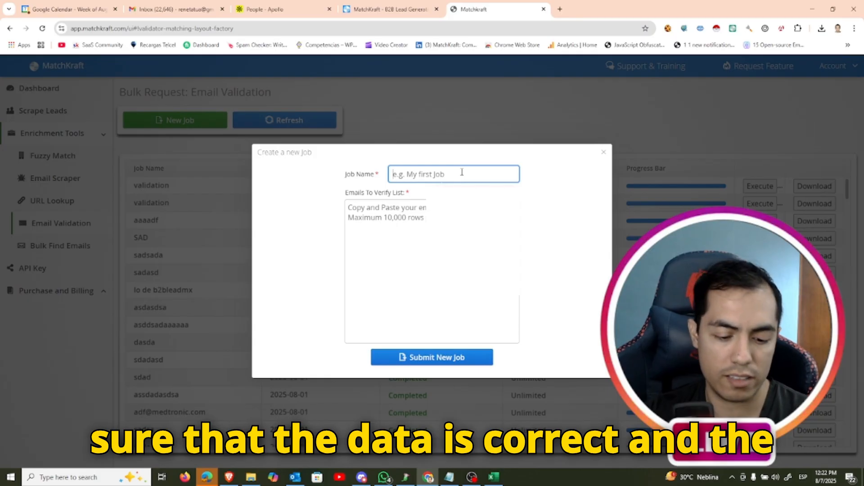
type("VAL")
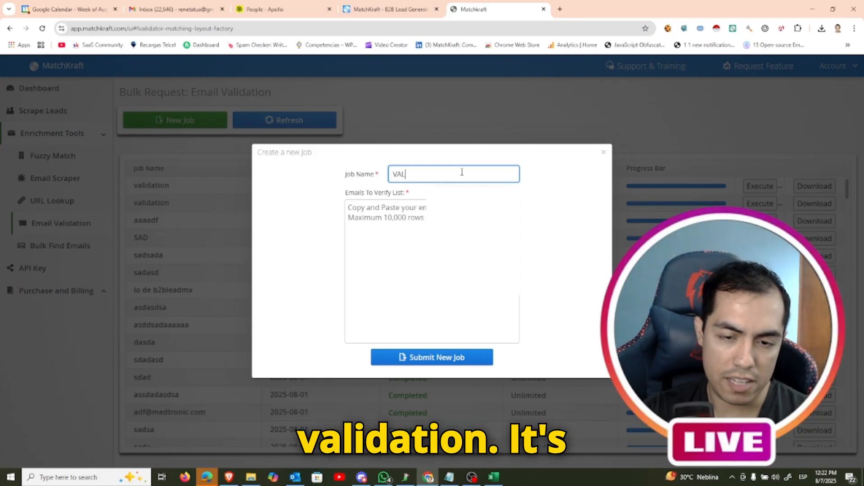
type("IDATION")
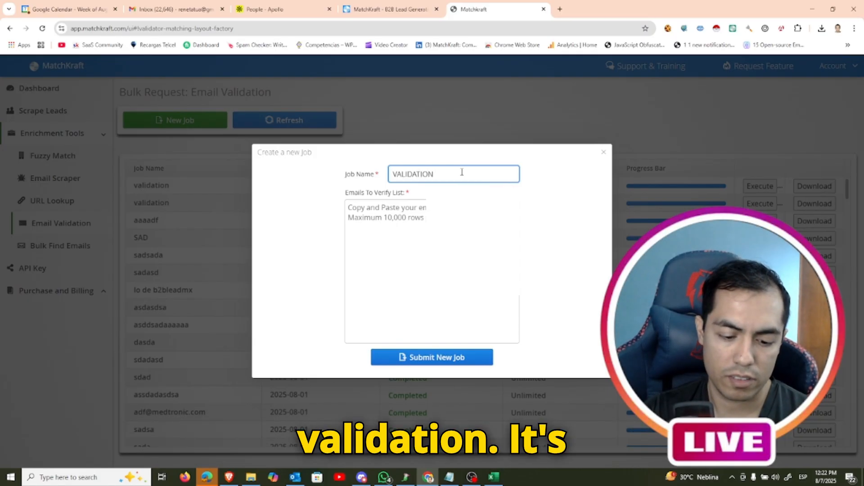
type(" IS")
type("TEST")
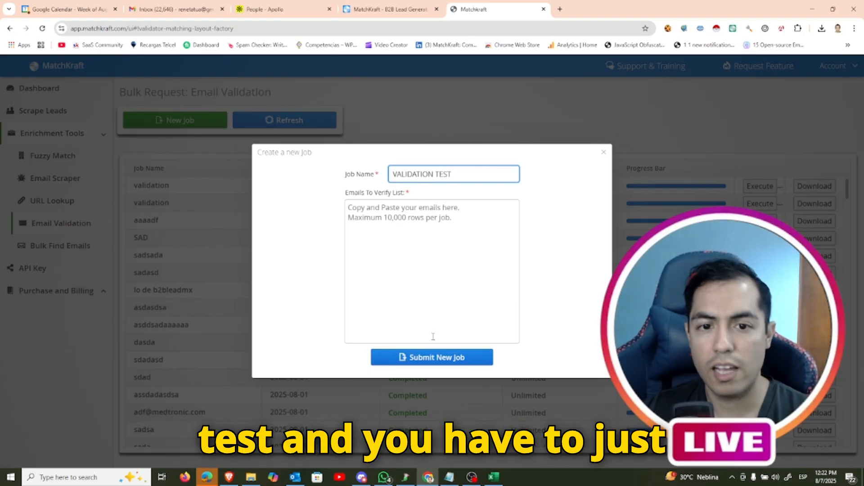
Copy the first ten email addresses from the Excel contacts export into the MatchKraft job's list of emails to verify
left_click(493, 476)
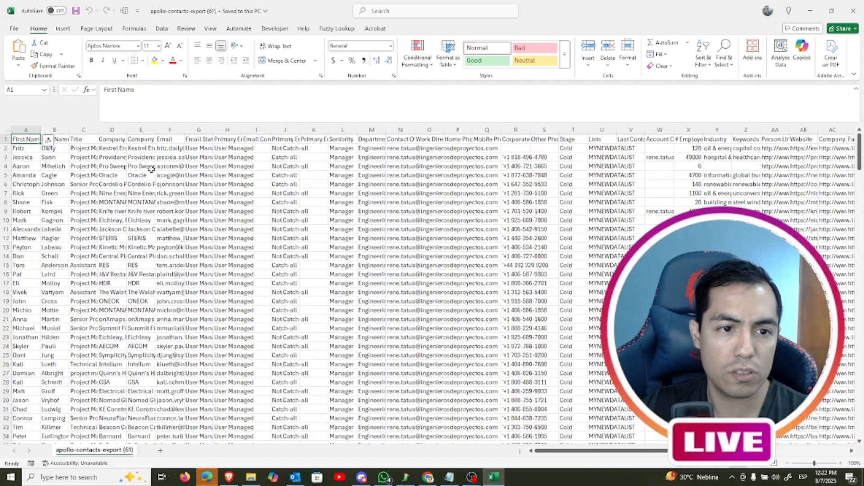
left_click_drag(177, 151, 181, 229)
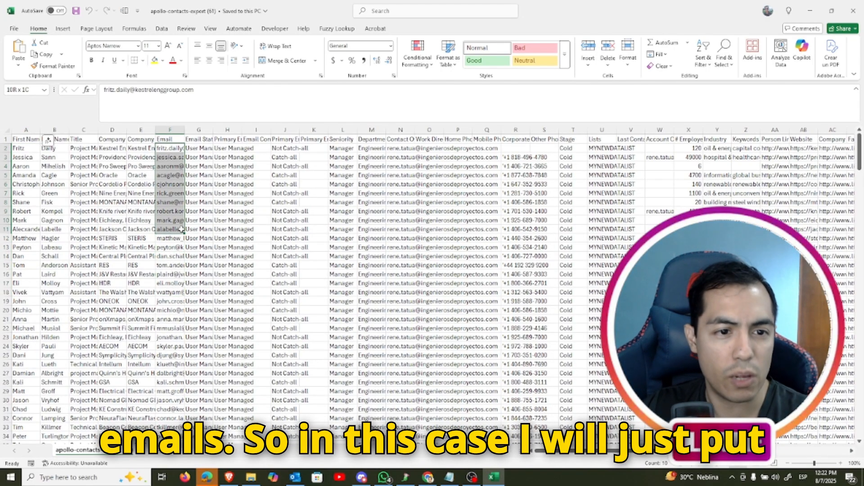
key("ctrl+c")
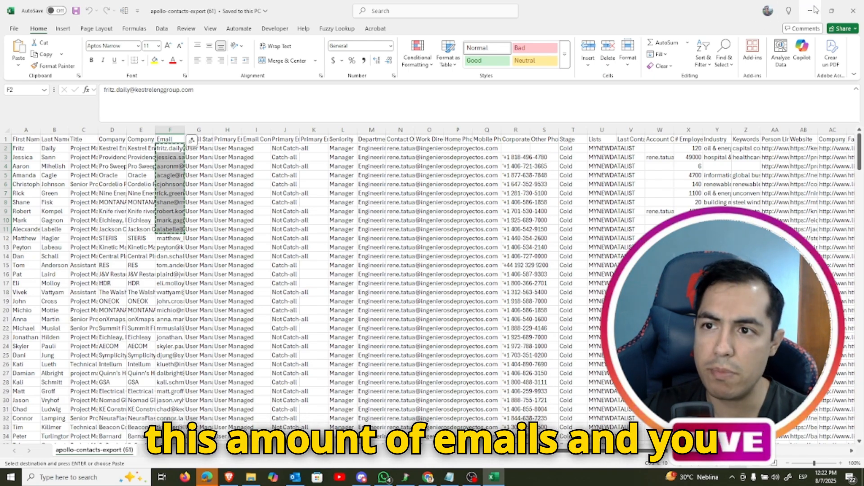
left_click(810, 11)
left_click(474, 293)
key("ctrl+v")
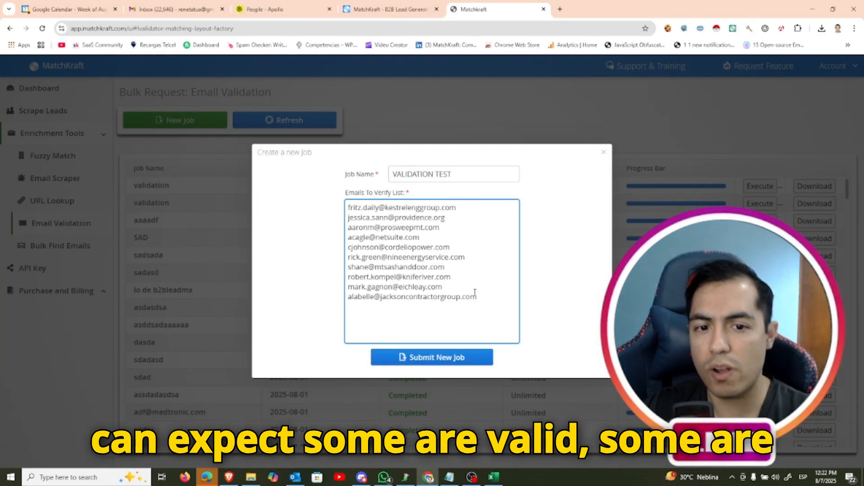
Submit and execute the VALIDATION TEST job, refreshing the job list until it is done
left_click(454, 365)
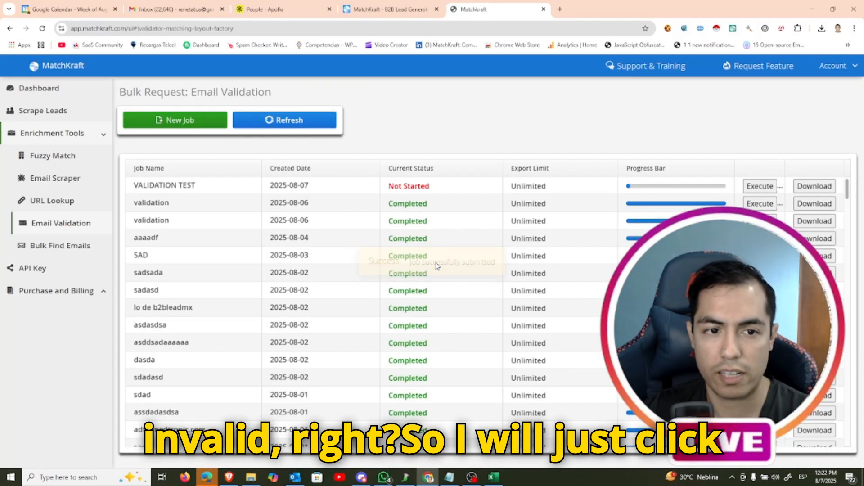
left_click(769, 186)
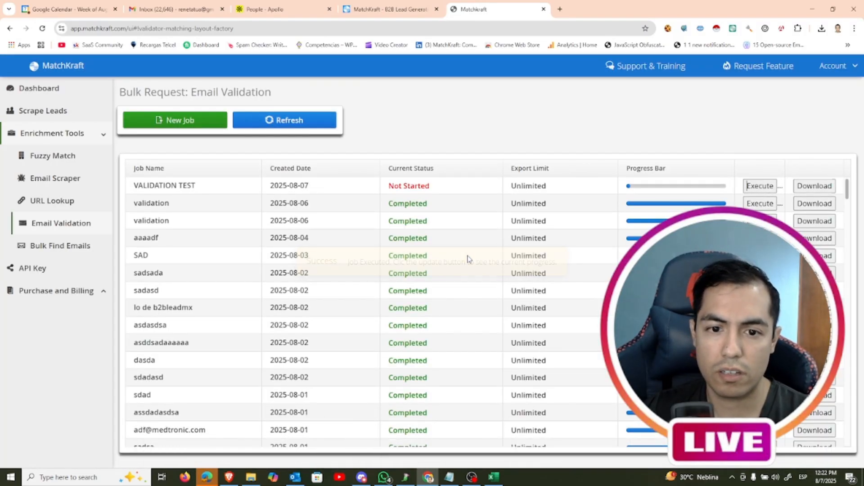
left_click(319, 123)
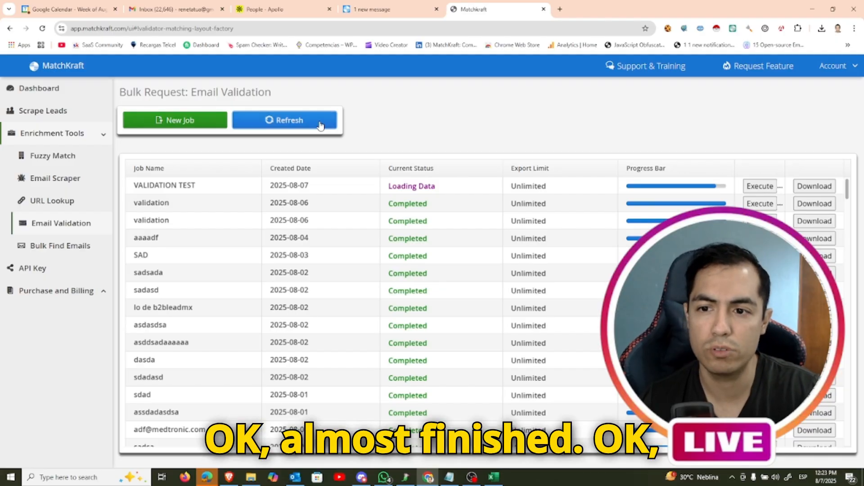
left_click(320, 126)
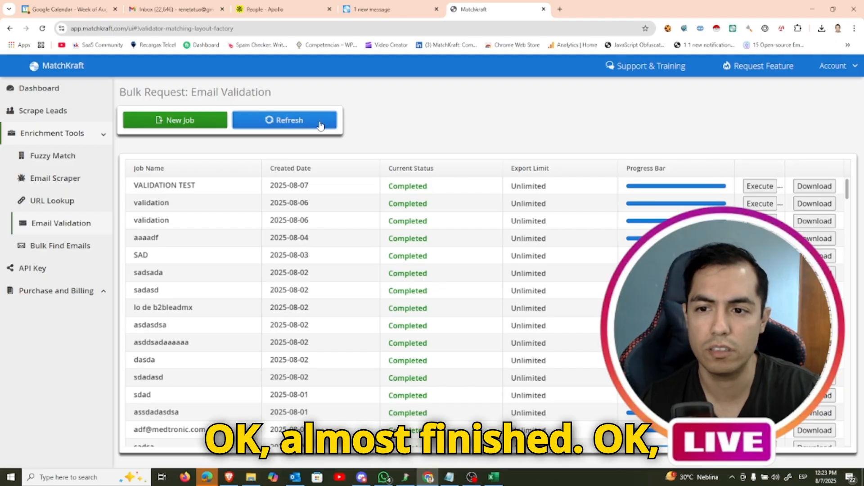
Review the validity status of each email in the VALIDATION TEST results and close the preview
left_click(823, 191)
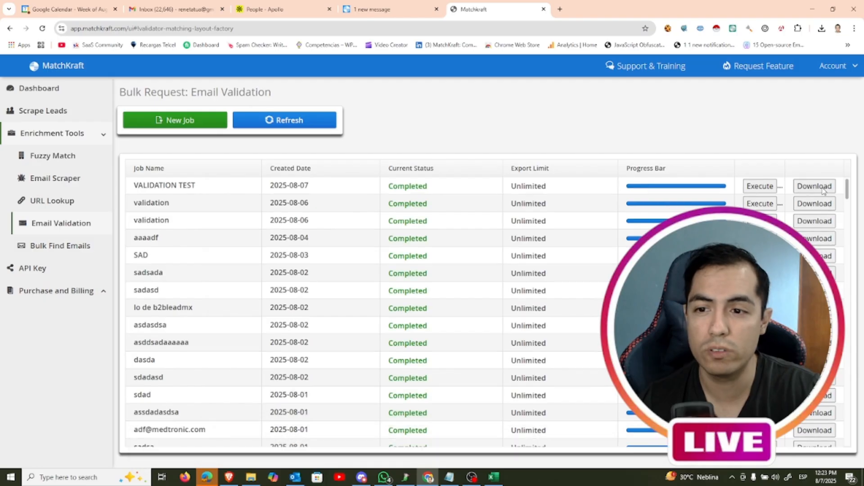
scroll(494, 258, "down", 2)
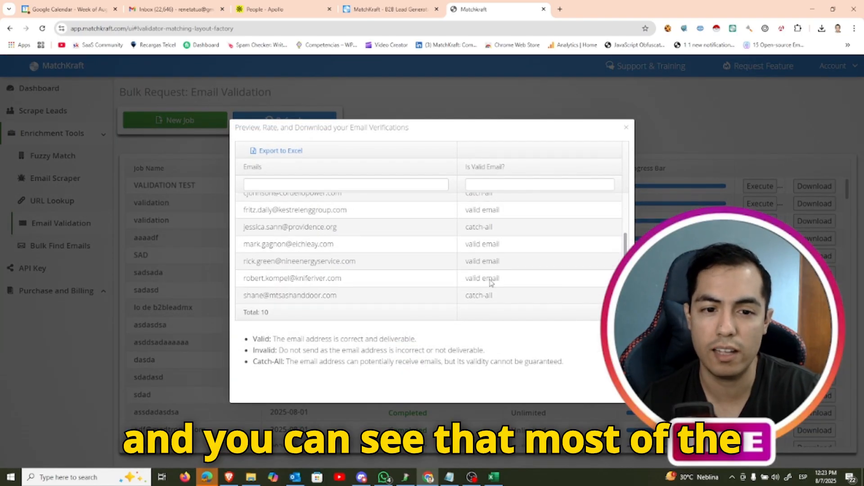
scroll(485, 283, "up", 2)
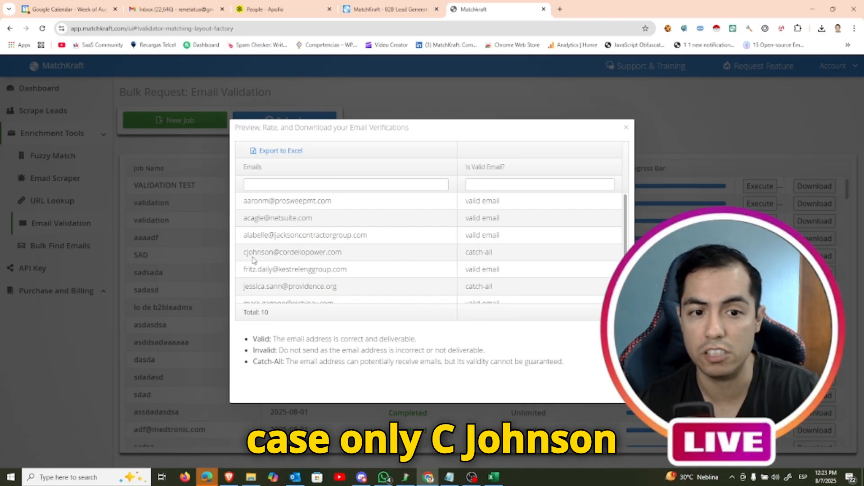
scroll(488, 268, "down", 2)
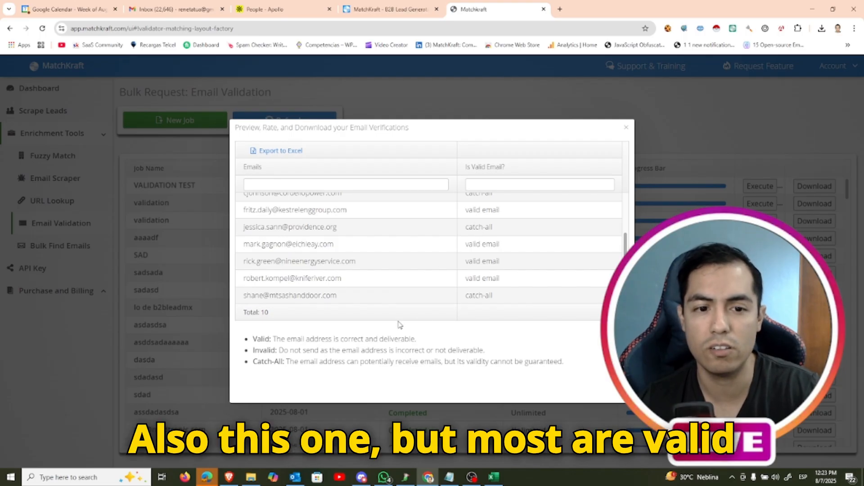
scroll(498, 270, "up", 3)
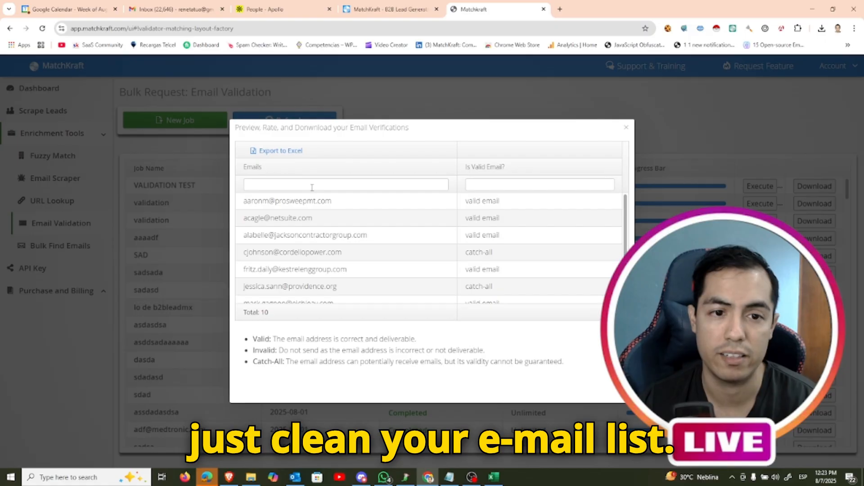
left_click(520, 104)
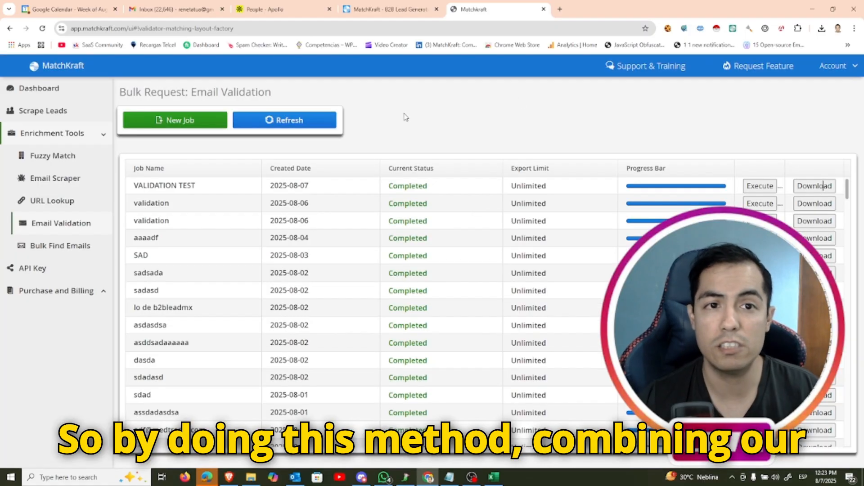
Switch between the MatchKraft job list and Apollo, ending on Apollo's saved people list
left_click(310, 8)
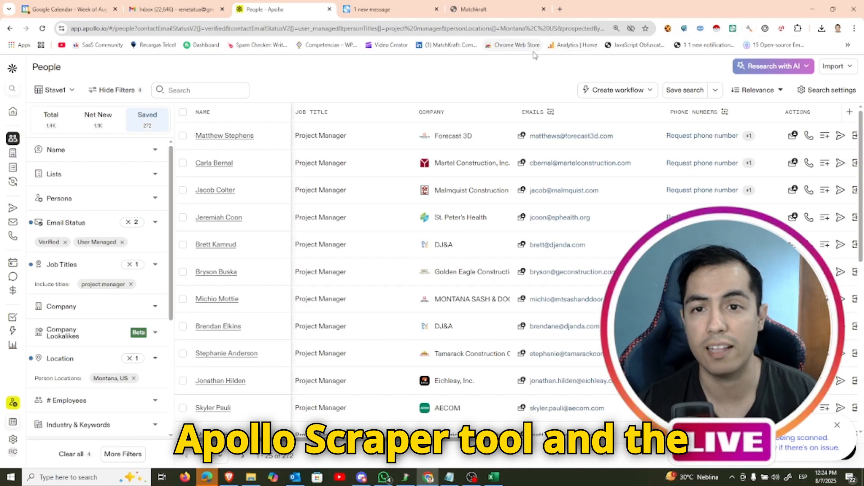
left_click(487, 10)
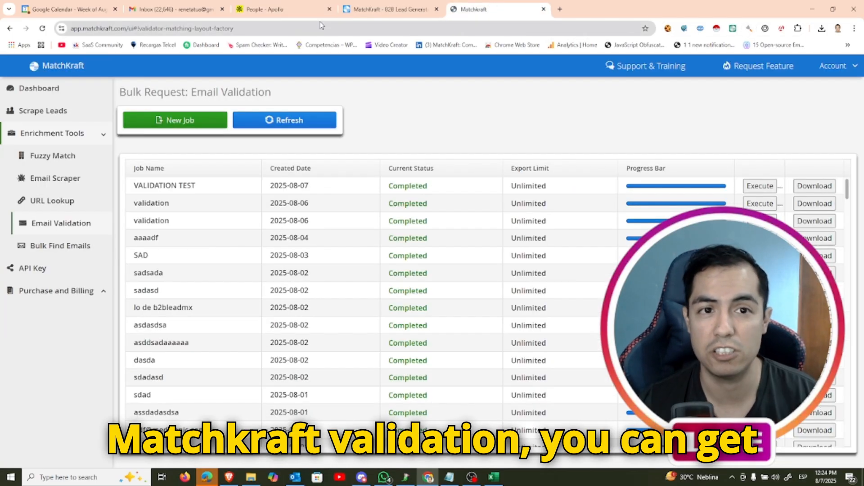
left_click(311, 9)
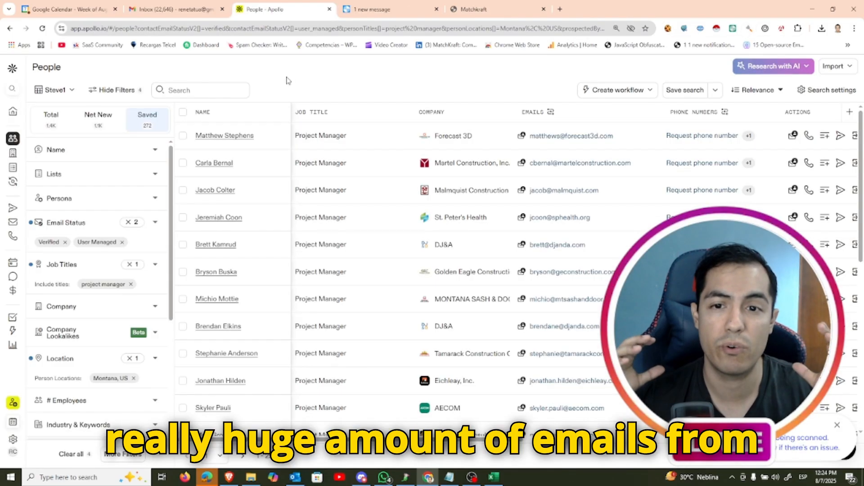